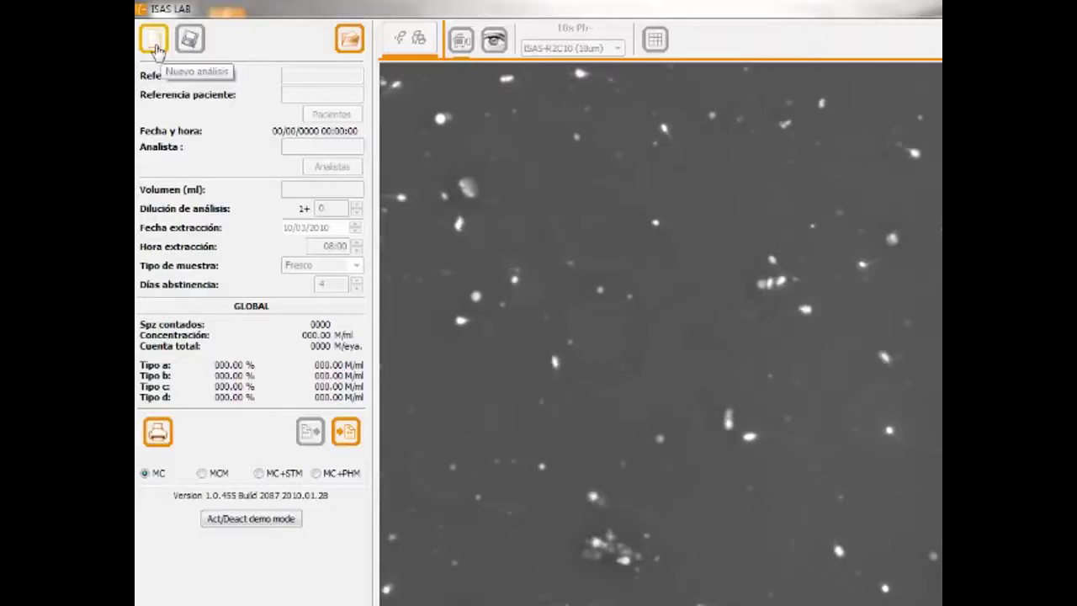
- Start new case 00001 and enter the patient's name, checking the empty Pacientes list
{"action": "left_click", "coordinate": [154, 49]}
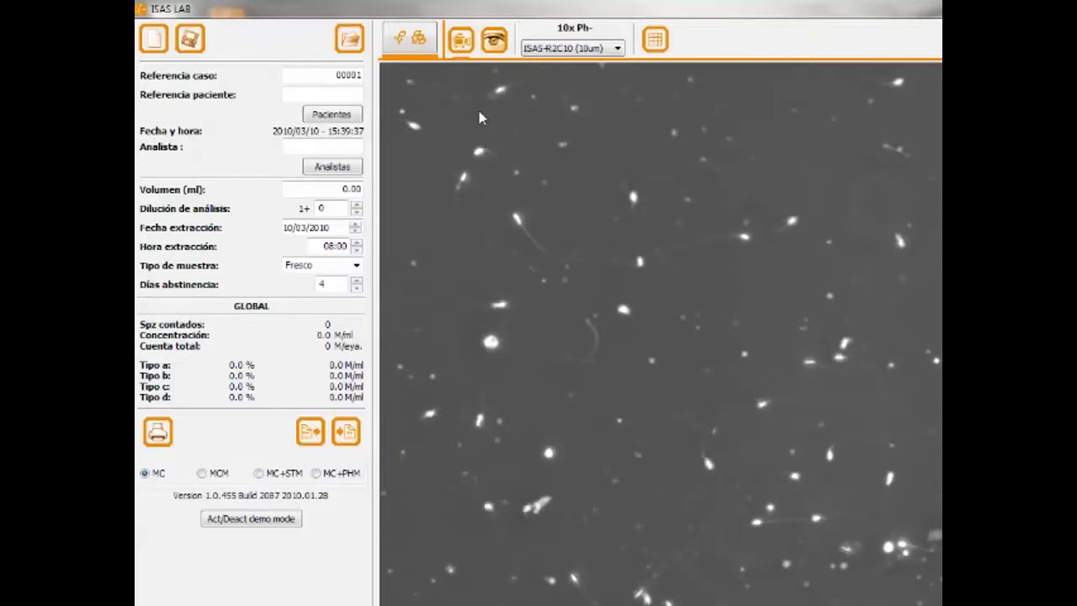
{"action": "left_click", "coordinate": [319, 99]}
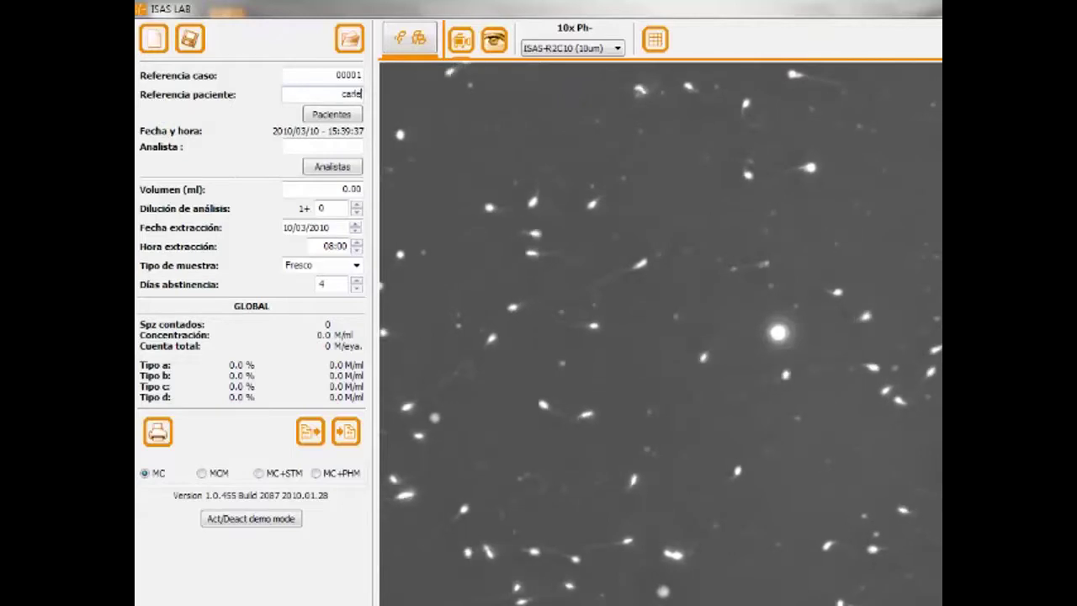
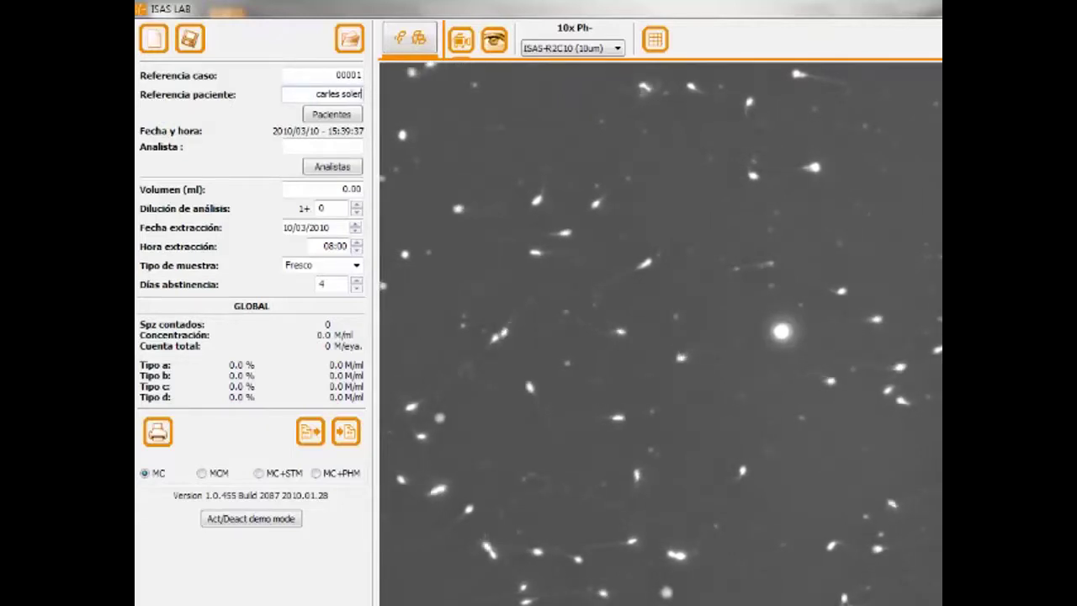
{"action": "left_click", "coordinate": [330, 115]}
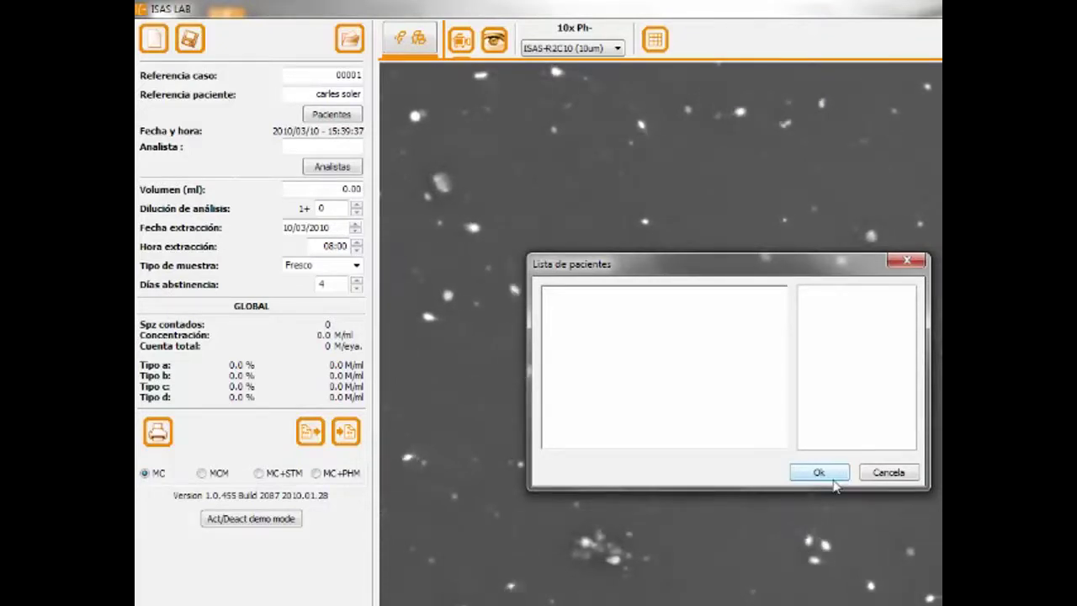
{"action": "left_click", "coordinate": [888, 472]}
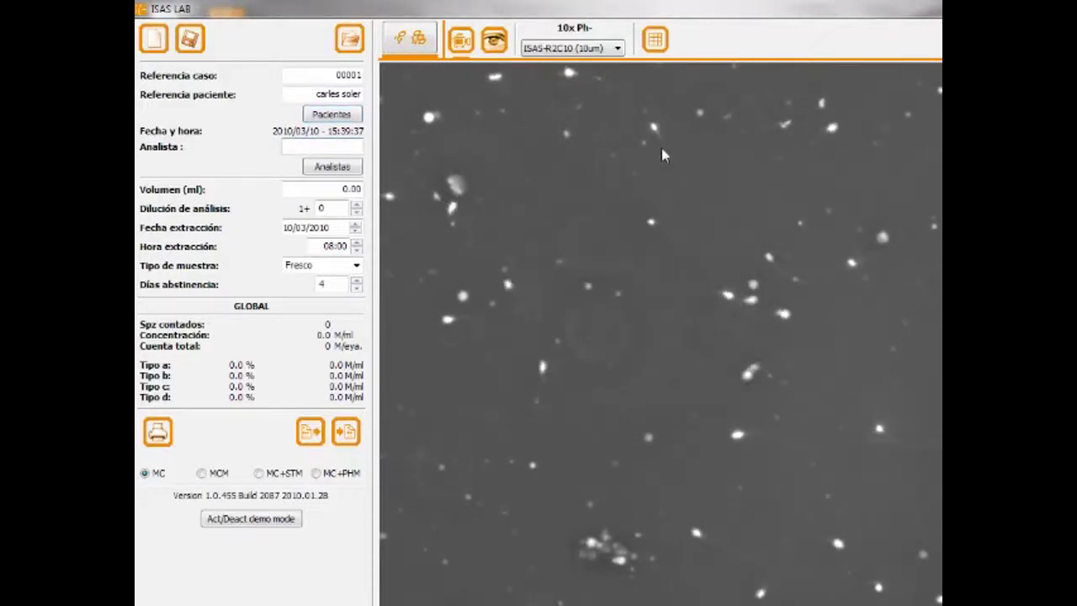
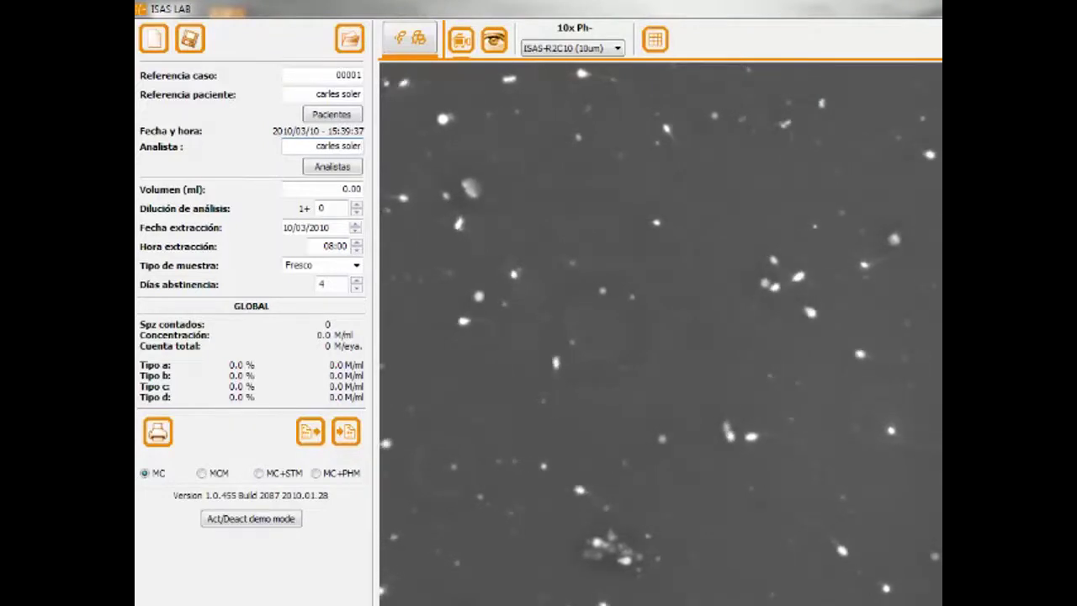
- Enter the analyst's name, checking the empty Analistas list without choosing anyone
{"action": "left_click", "coordinate": [354, 167]}
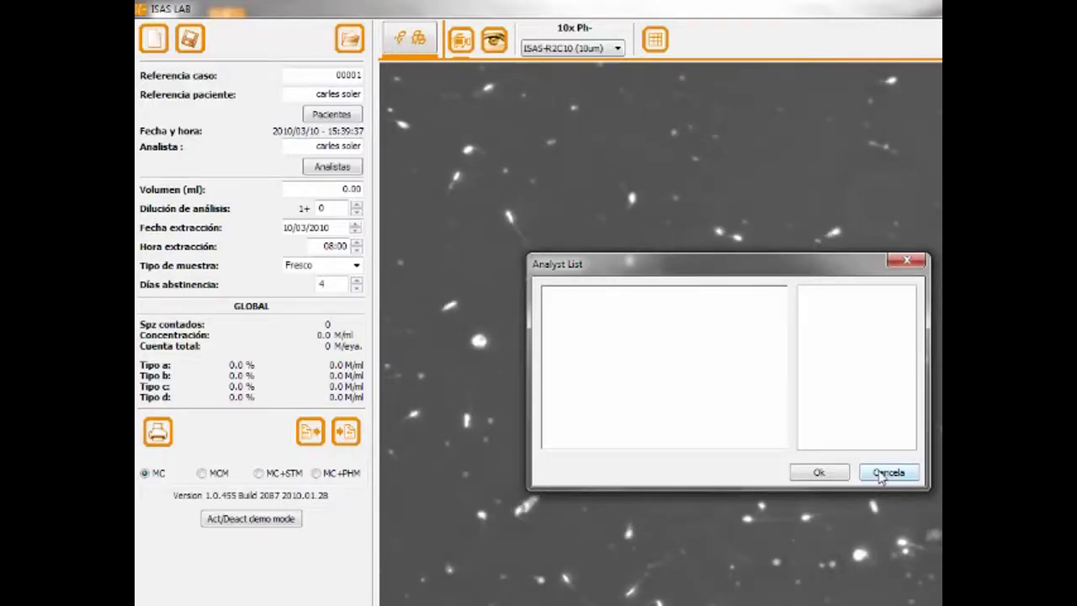
{"action": "left_click", "coordinate": [879, 473]}
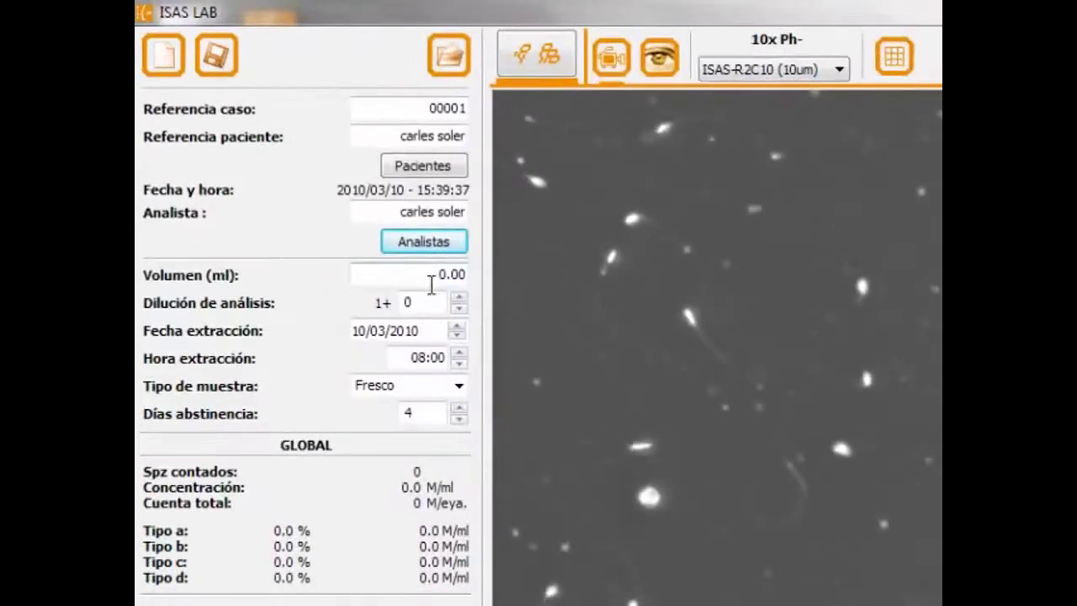
- Change the sample volume from 0 to 2.00 ml and keep Fresco as sample type
{"action": "left_click", "coordinate": [431, 281]}
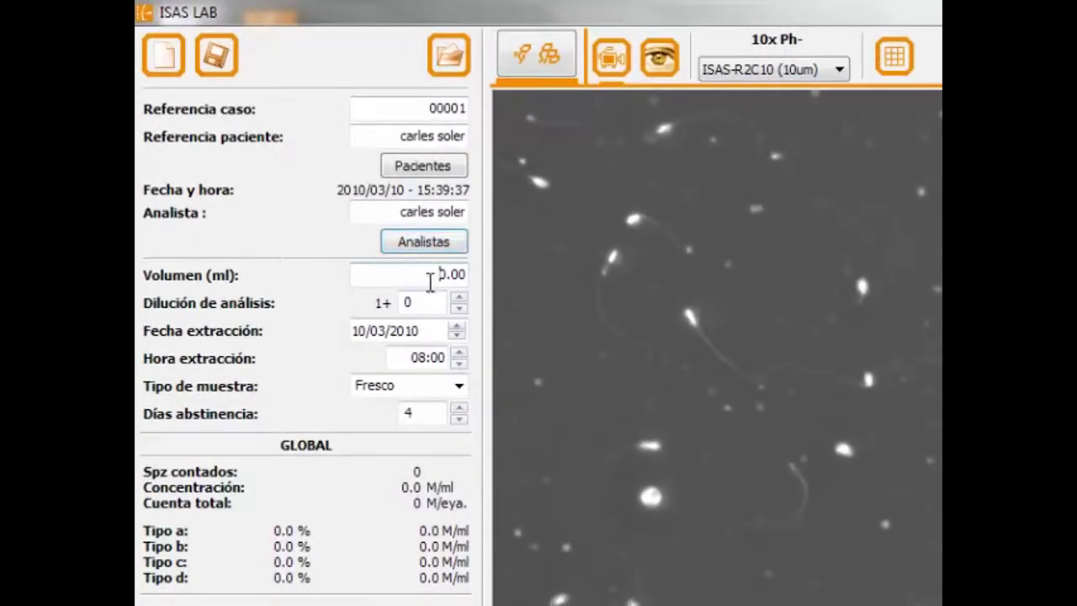
{"action": "key", "text": "Delete"}
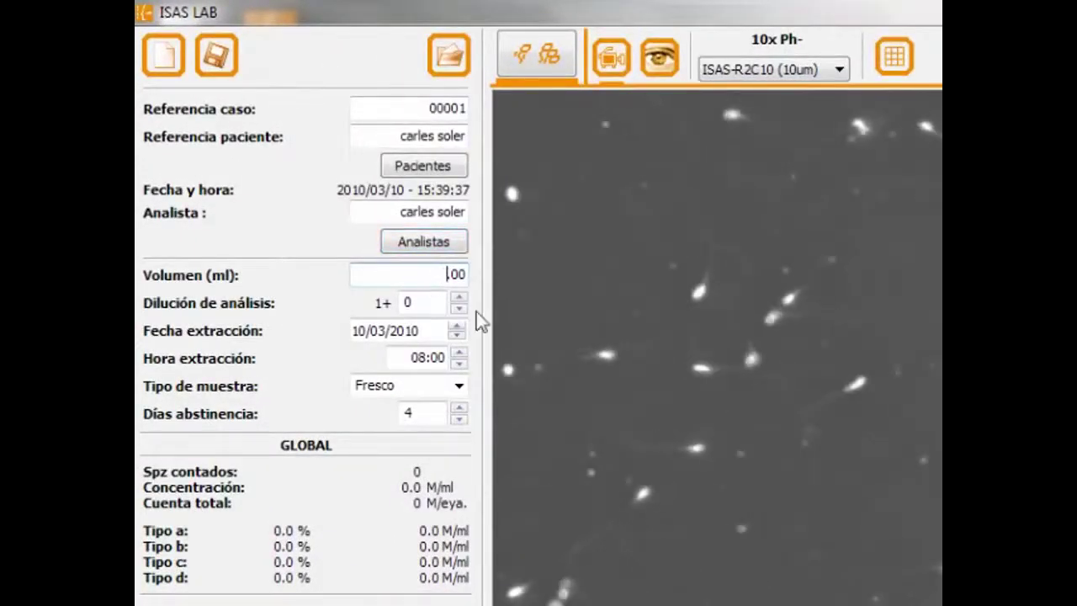
{"action": "type", "text": "2"}
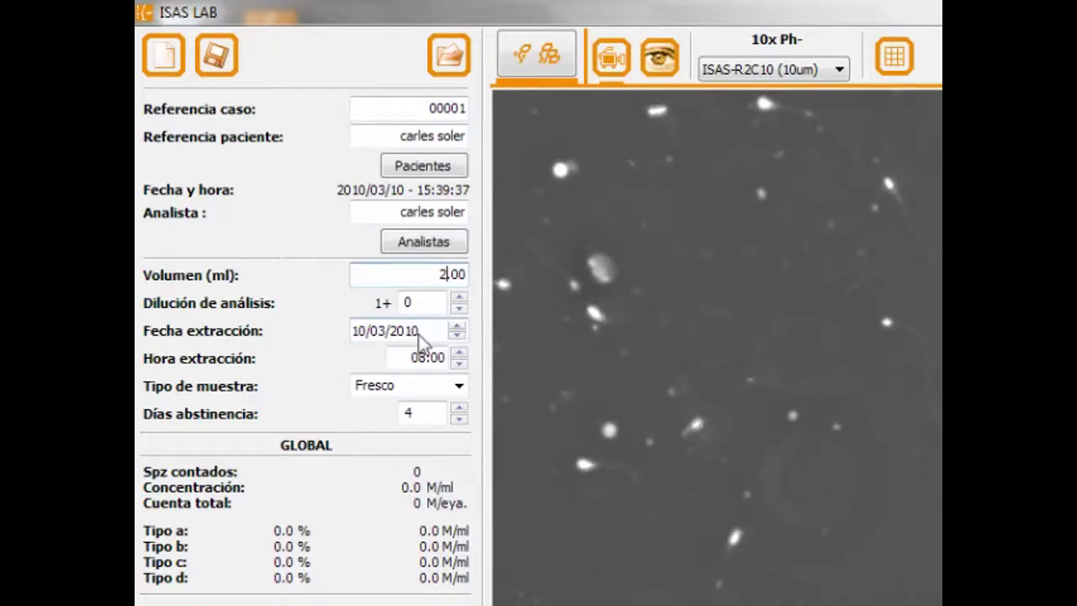
{"action": "left_click", "coordinate": [460, 386]}
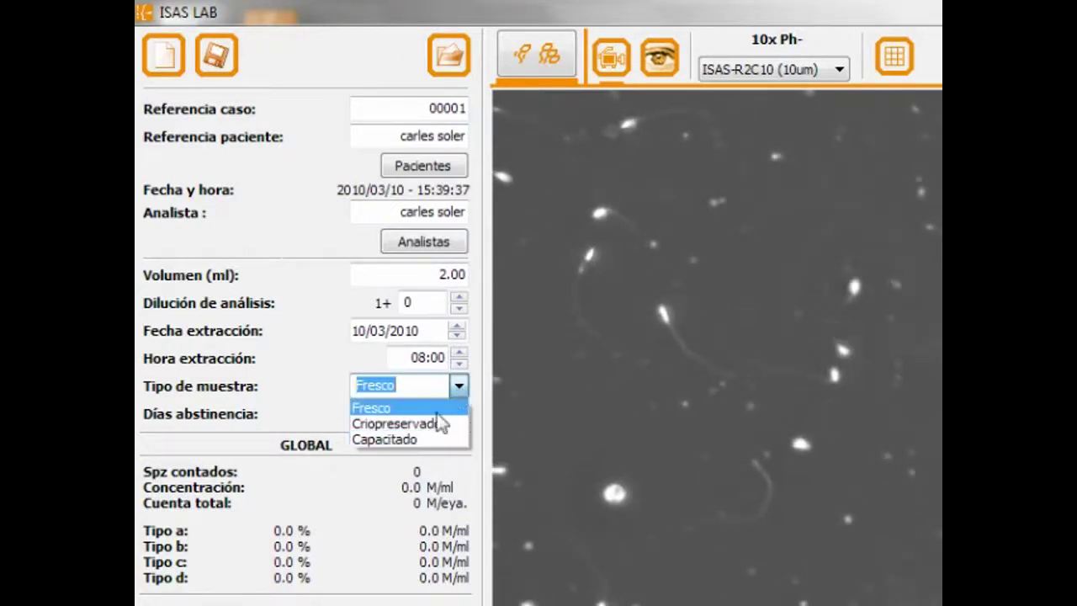
{"action": "left_click", "coordinate": [459, 388]}
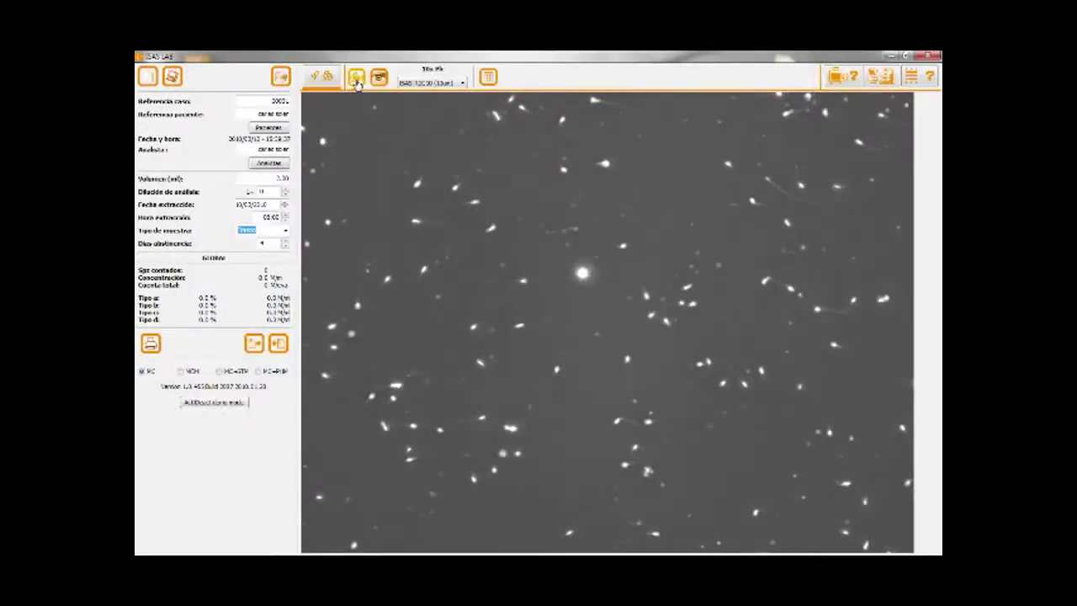
- Capture three sample fields totalling 245 sperm and review them with motility marks
{"action": "left_click", "coordinate": [356, 80]}
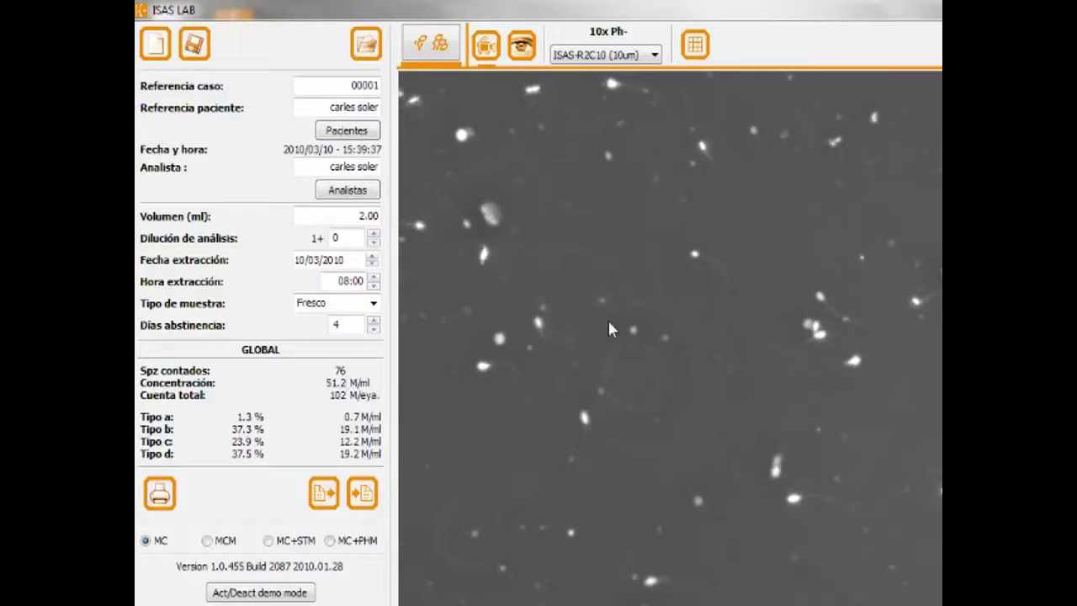
{"action": "left_click", "coordinate": [486, 46]}
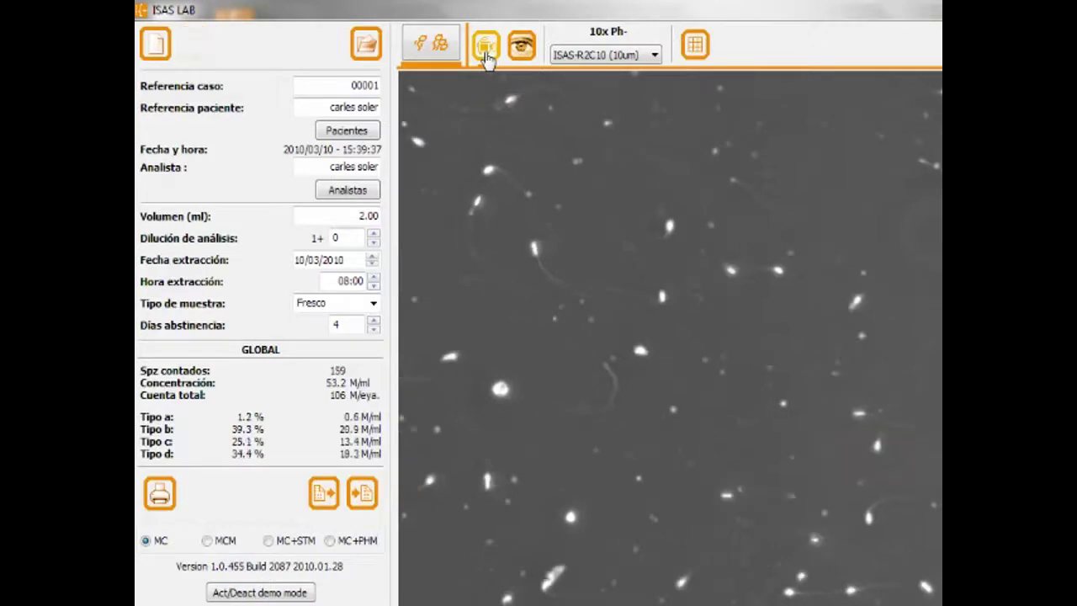
{"action": "left_click", "coordinate": [485, 46]}
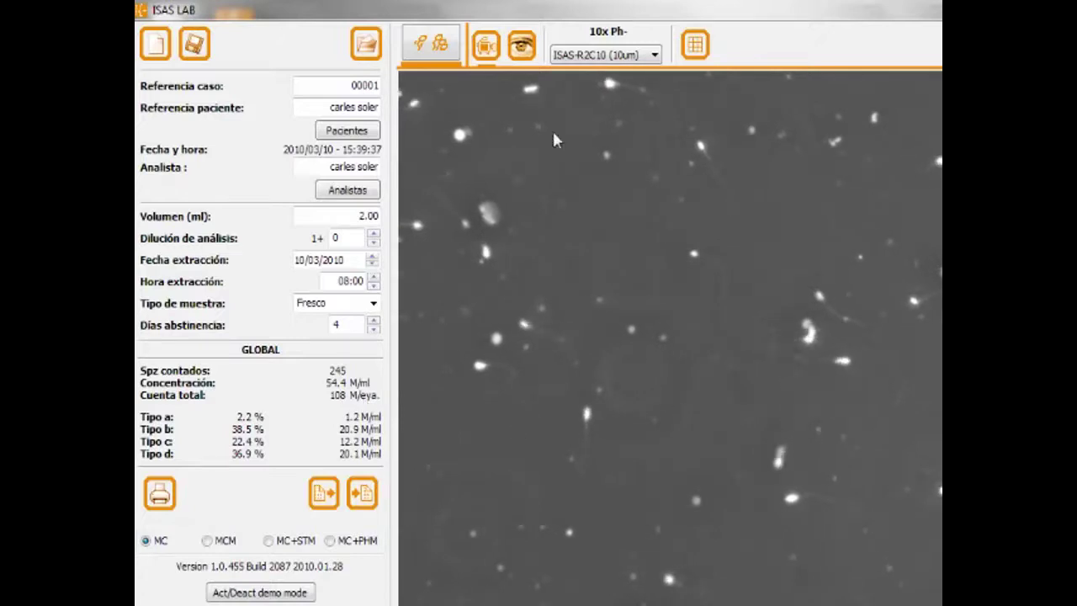
{"action": "left_click", "coordinate": [520, 51]}
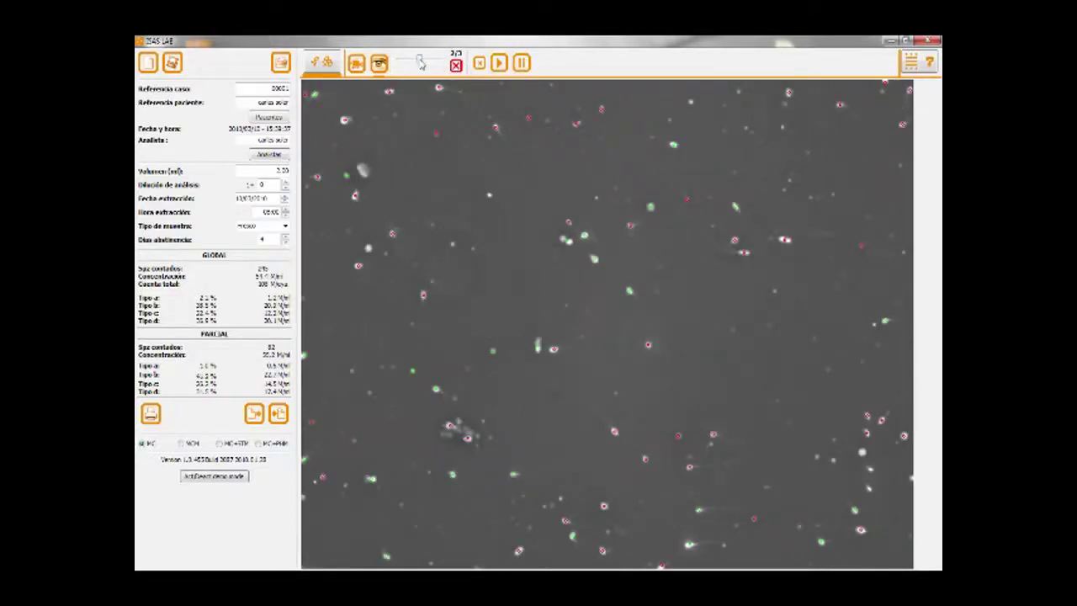
- Export the 'Informe de análisis' report to Microsoft Works Spreadsheet
{"action": "left_click_drag", "start_coordinate": [420, 63], "coordinate": [400, 63]}
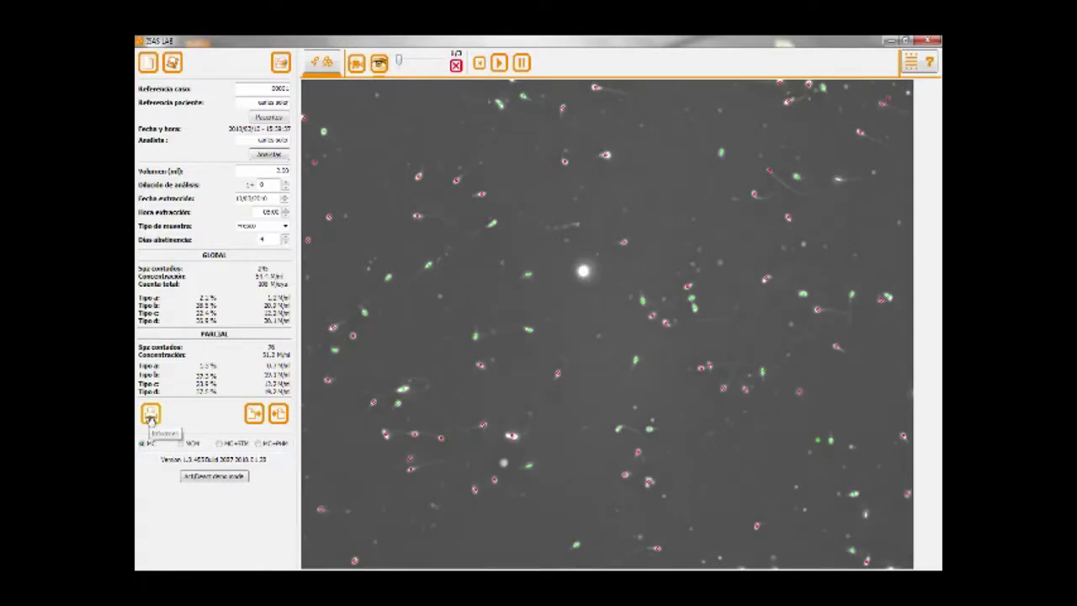
{"action": "left_click", "coordinate": [151, 413]}
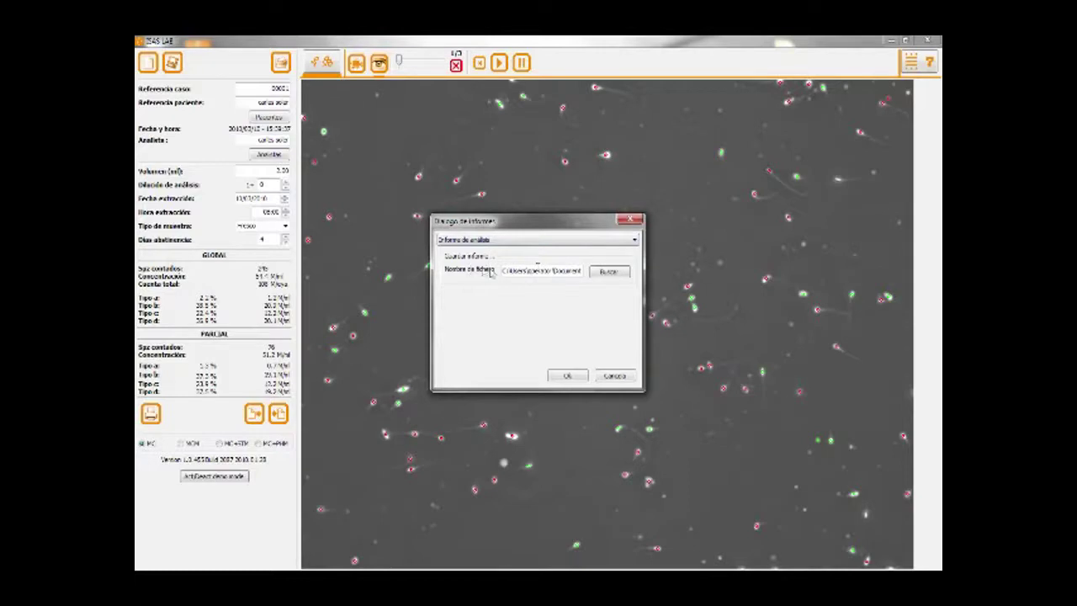
{"action": "left_click", "coordinate": [635, 242]}
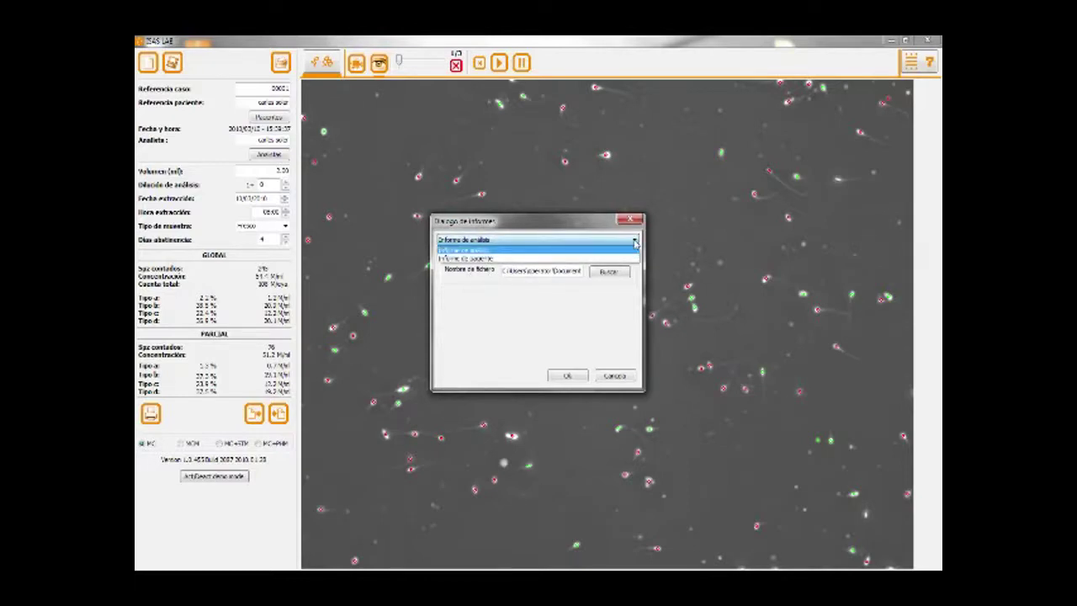
{"action": "left_click", "coordinate": [633, 250]}
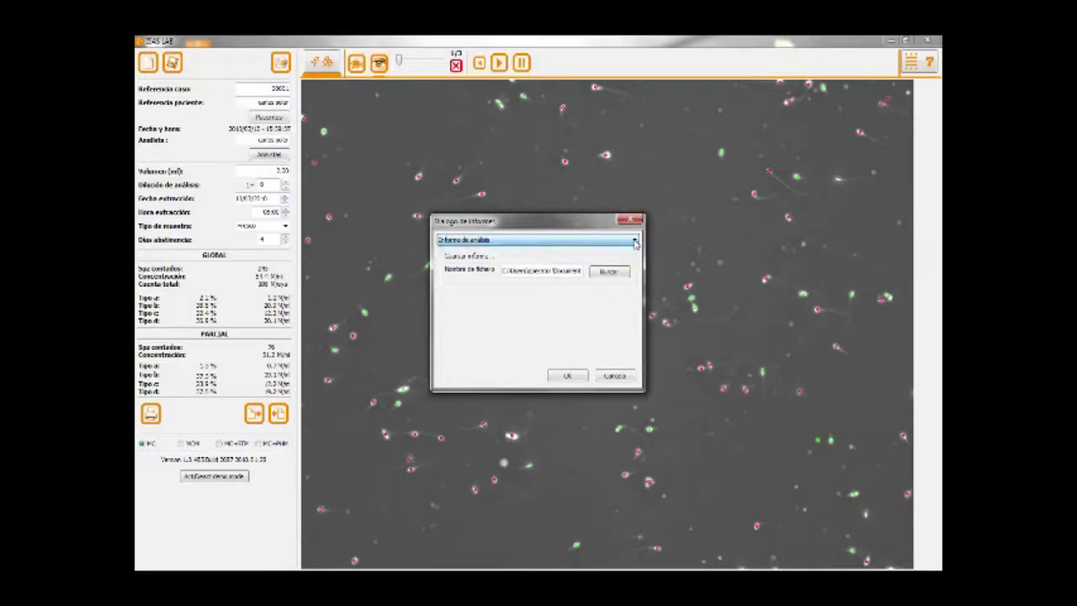
{"action": "left_click", "coordinate": [569, 377]}
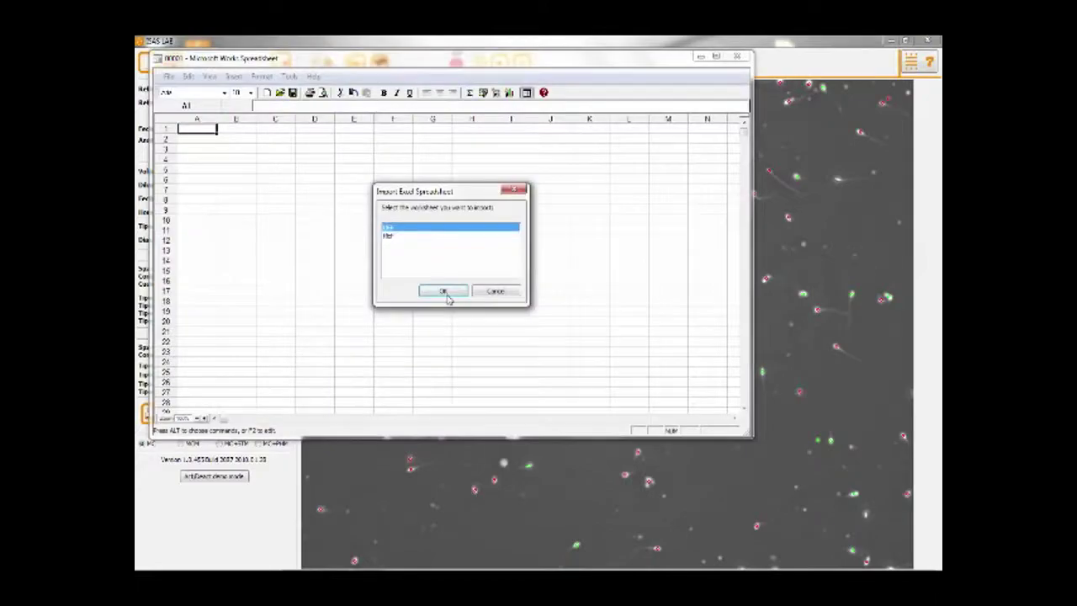
- Import the report sheet into Works, then return to ISAS LAB and select MCM analysis
{"action": "left_click", "coordinate": [445, 291]}
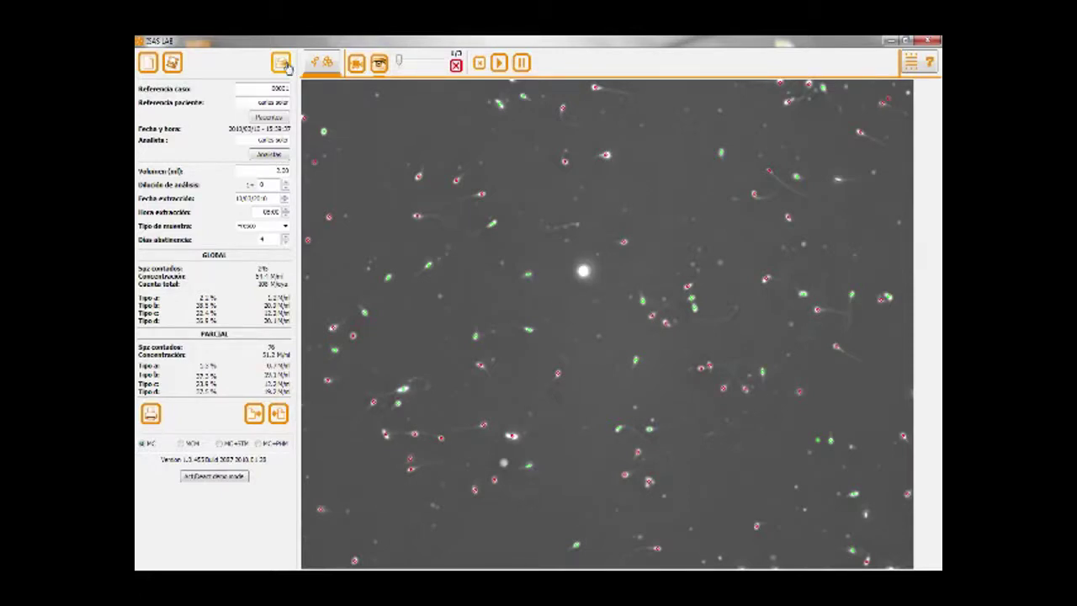
{"action": "left_click", "coordinate": [182, 447]}
- Discard the previous analysis and capture three MCM fields: 50 sperm, 45.5 M/ml, 16% normal
{"action": "left_click", "coordinate": [544, 352]}
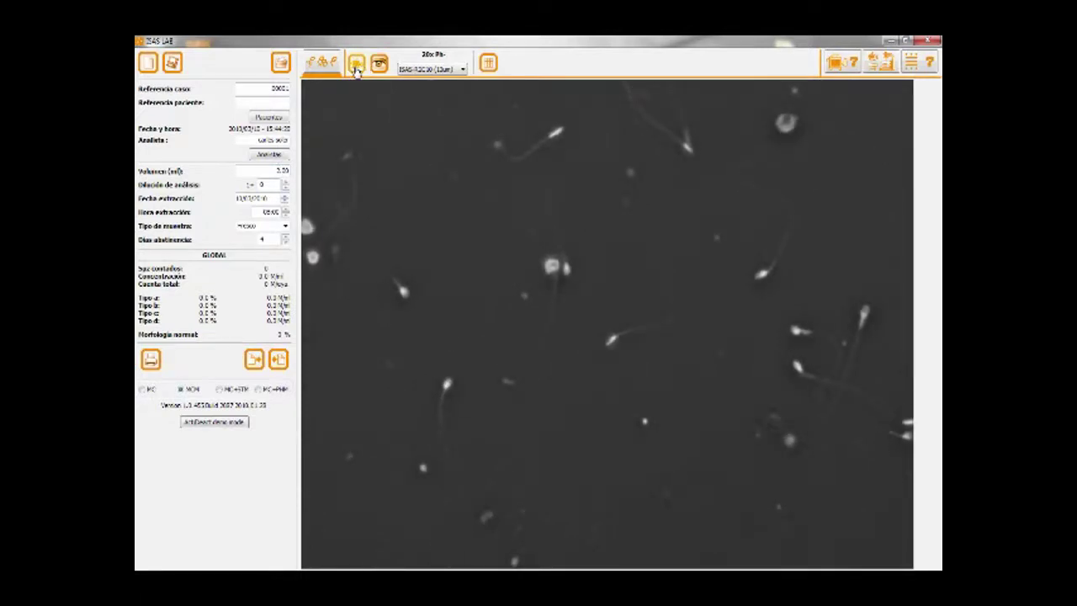
{"action": "left_click", "coordinate": [356, 67]}
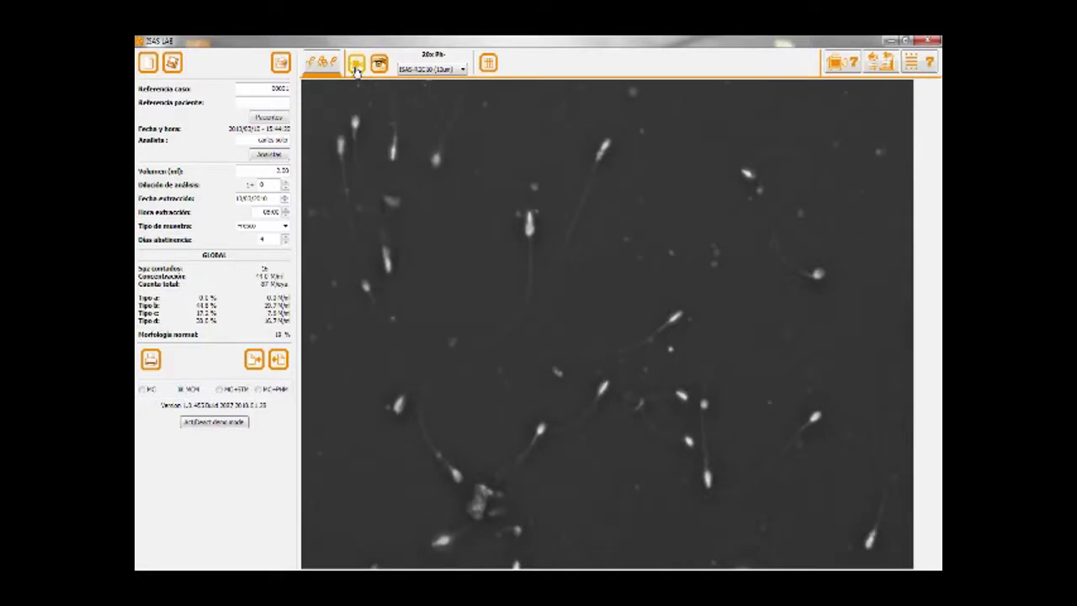
{"action": "left_click", "coordinate": [356, 67]}
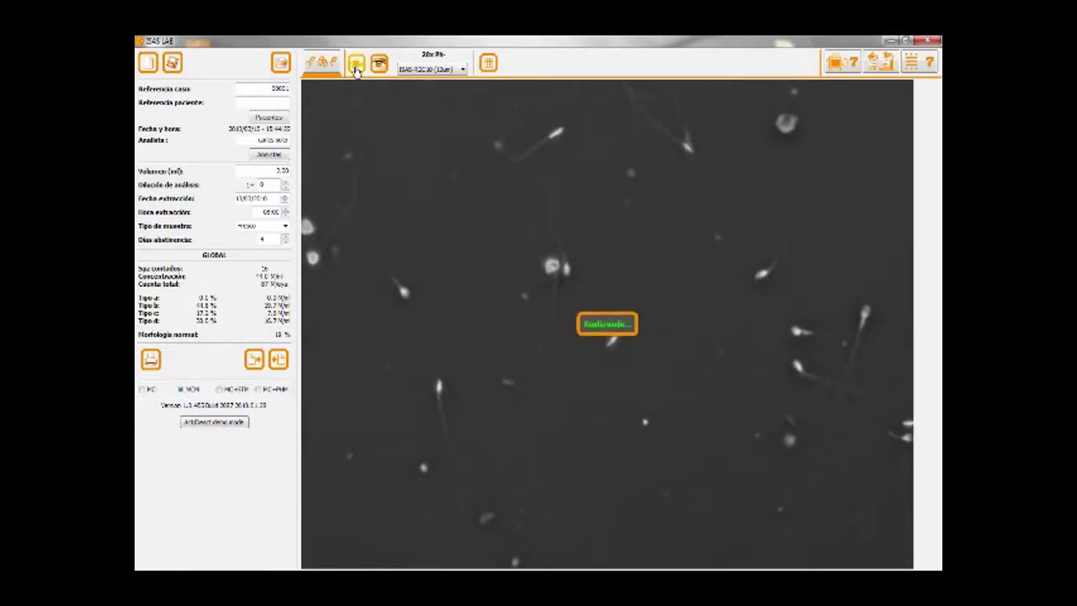
{"action": "left_click", "coordinate": [356, 67]}
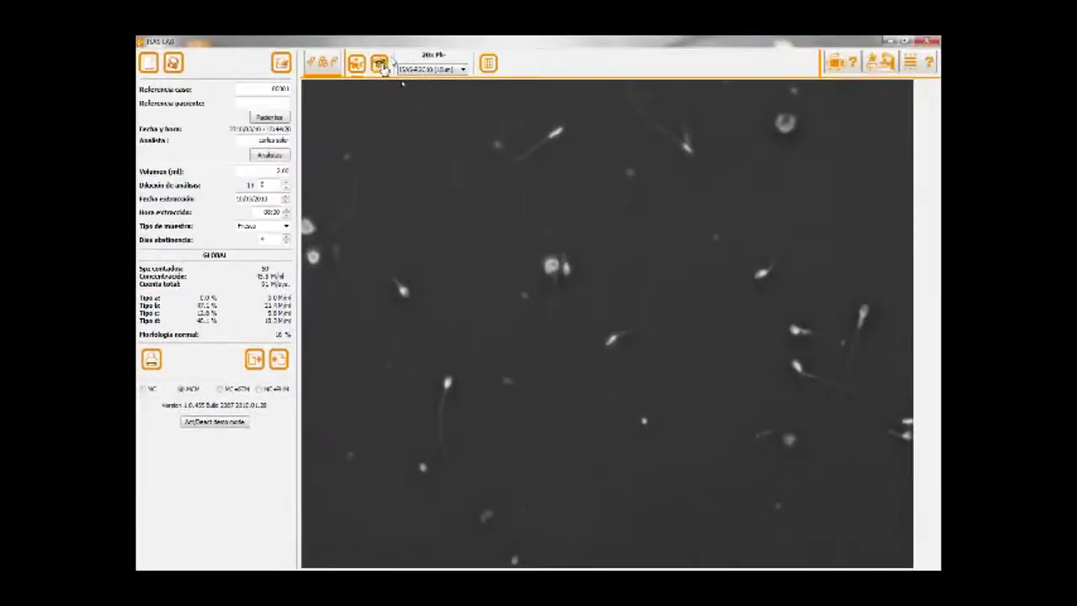
- Track the current field's sperm (15 sperm, 20% normal), then select MC+STM analysis
{"action": "left_click", "coordinate": [381, 64]}
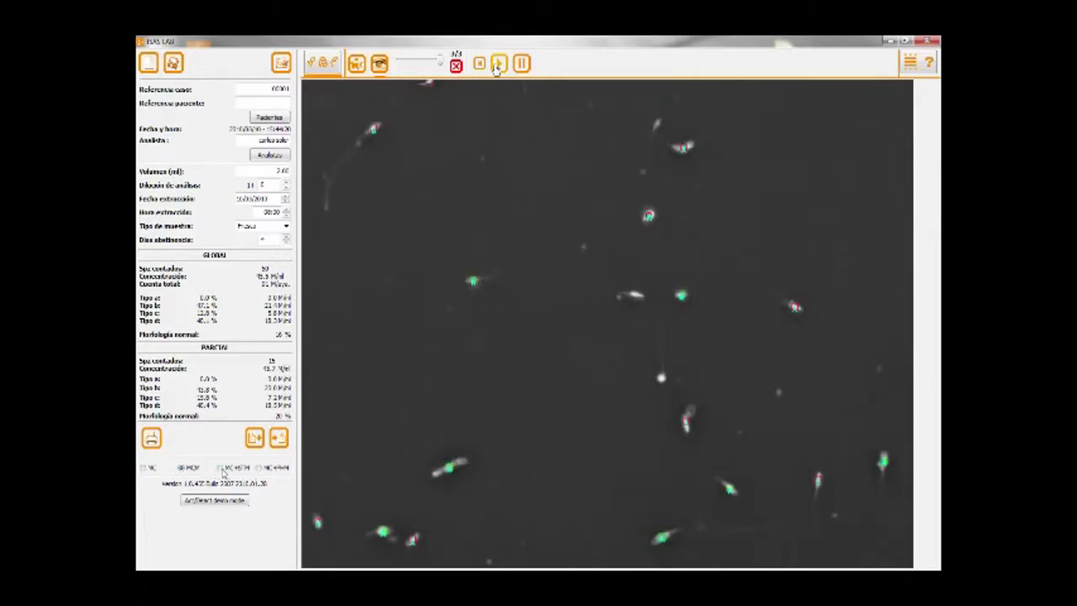
{"action": "left_click", "coordinate": [498, 64]}
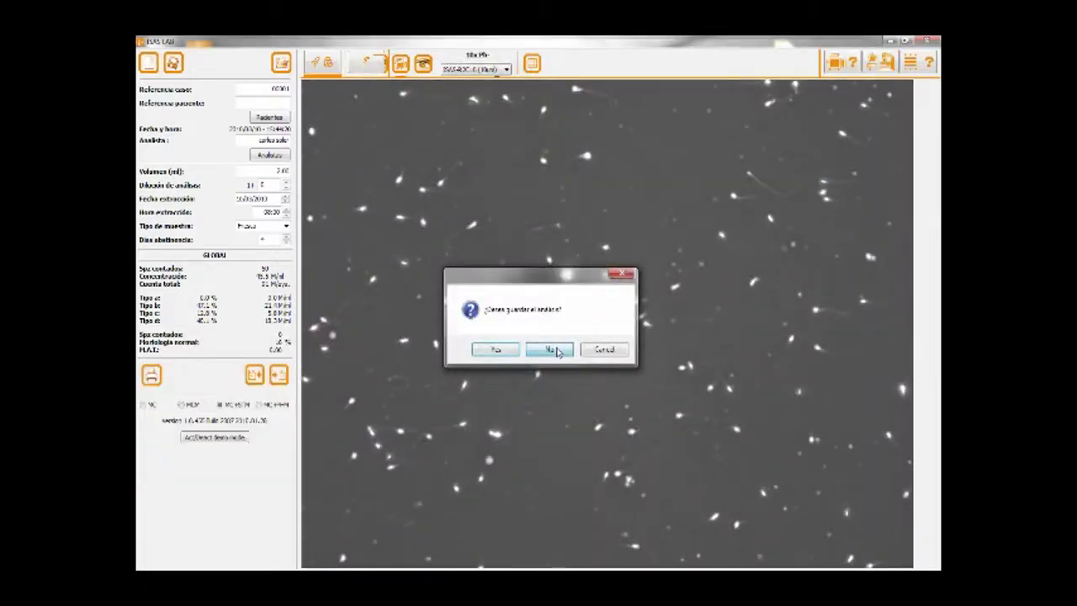
- Decline saving and capture a new field to get MC+STM global motility results
{"action": "left_click", "coordinate": [551, 350]}
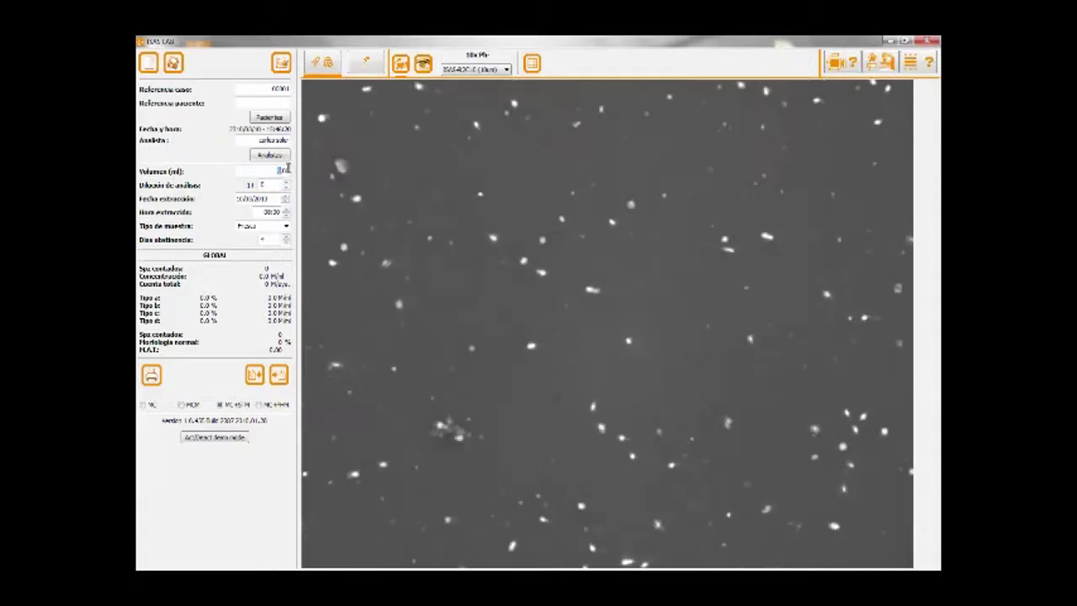
{"action": "left_click", "coordinate": [402, 66]}
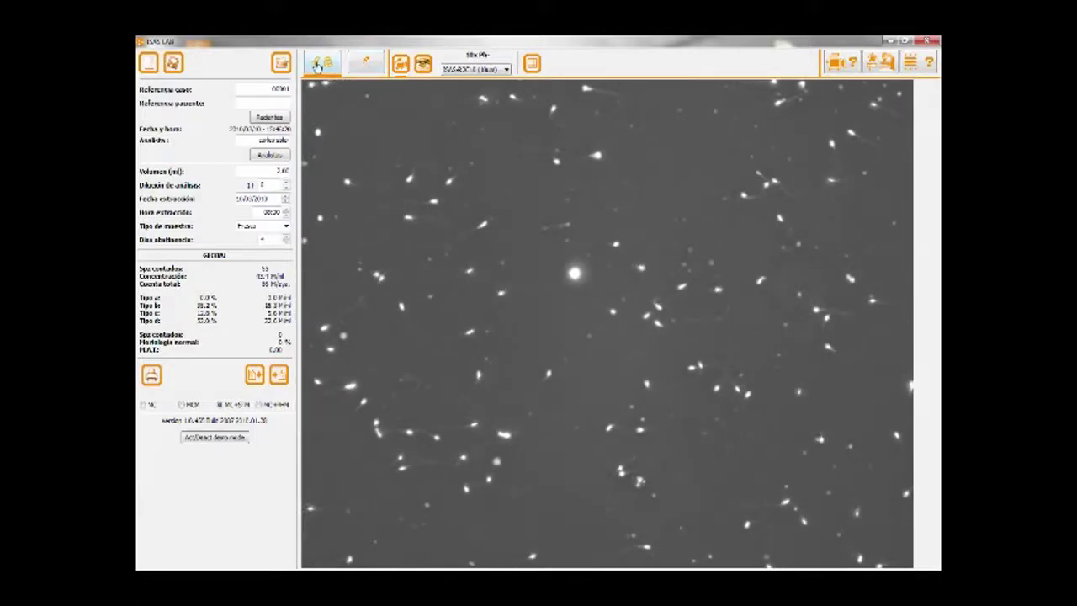
- Analyse a field in 40x brightfield morphology view: 8 sperm, 50% normal
{"action": "left_click", "coordinate": [371, 69]}
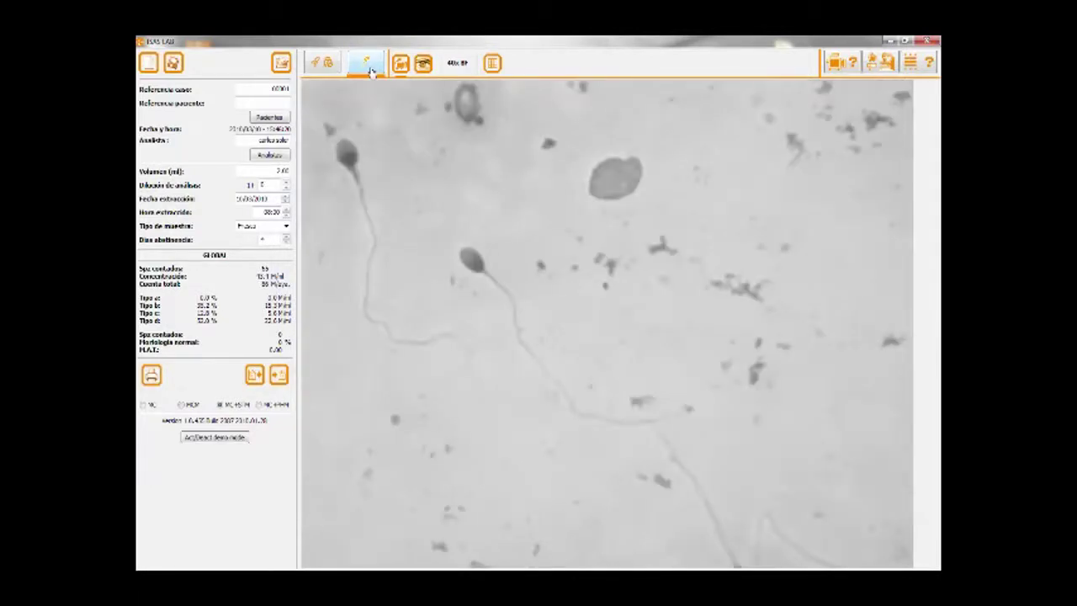
{"action": "left_click", "coordinate": [401, 66]}
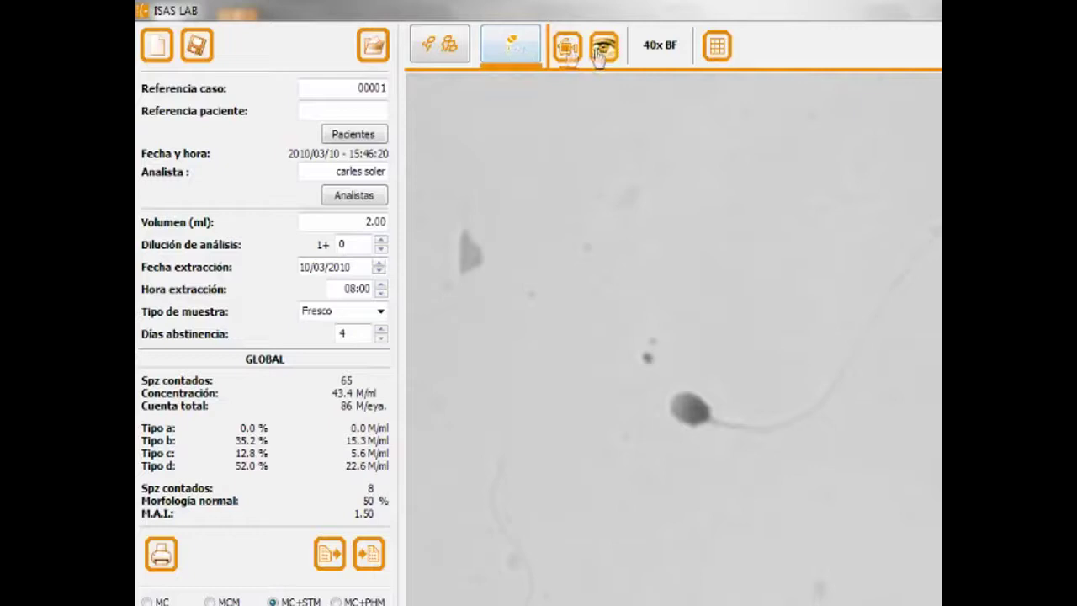
- Analyse ten more fields, raising morphology to 37 sperm at 46% normal, and show the labelled sperm
{"action": "left_click", "coordinate": [570, 55]}
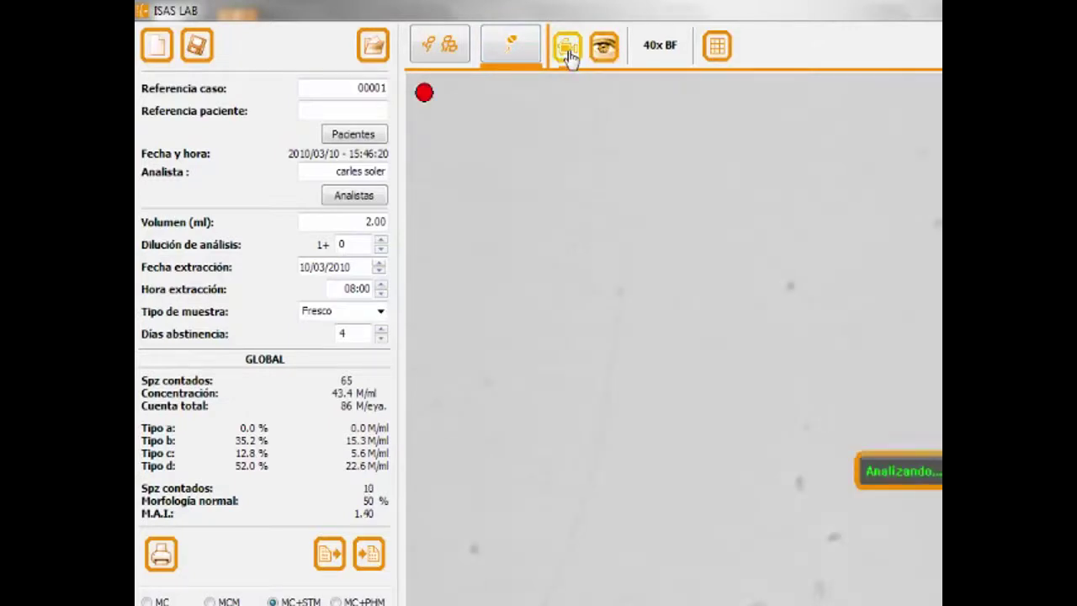
{"action": "left_click", "coordinate": [570, 55]}
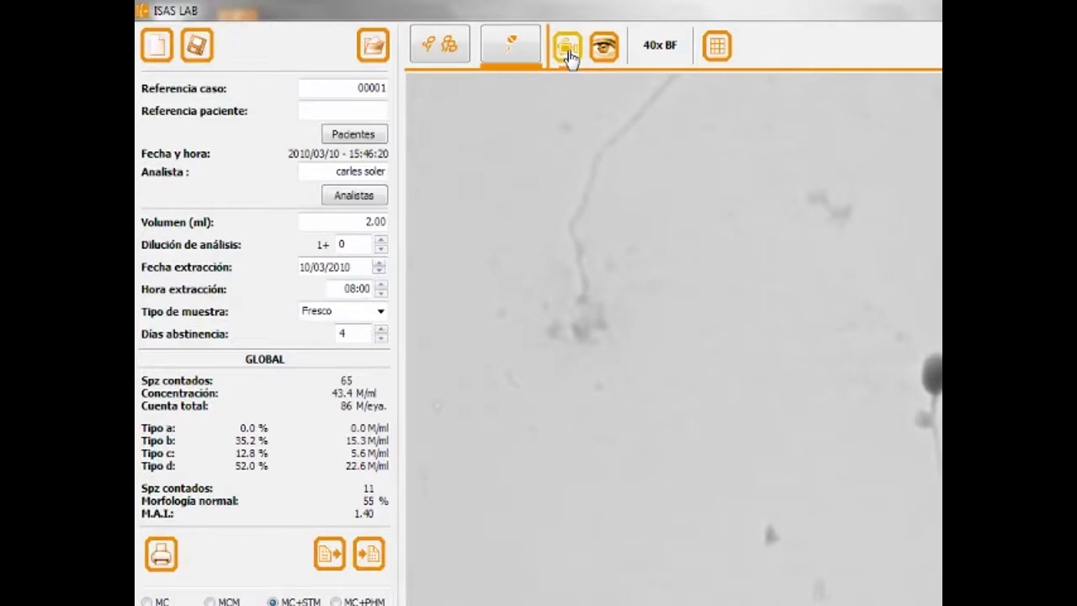
{"action": "left_click", "coordinate": [570, 55]}
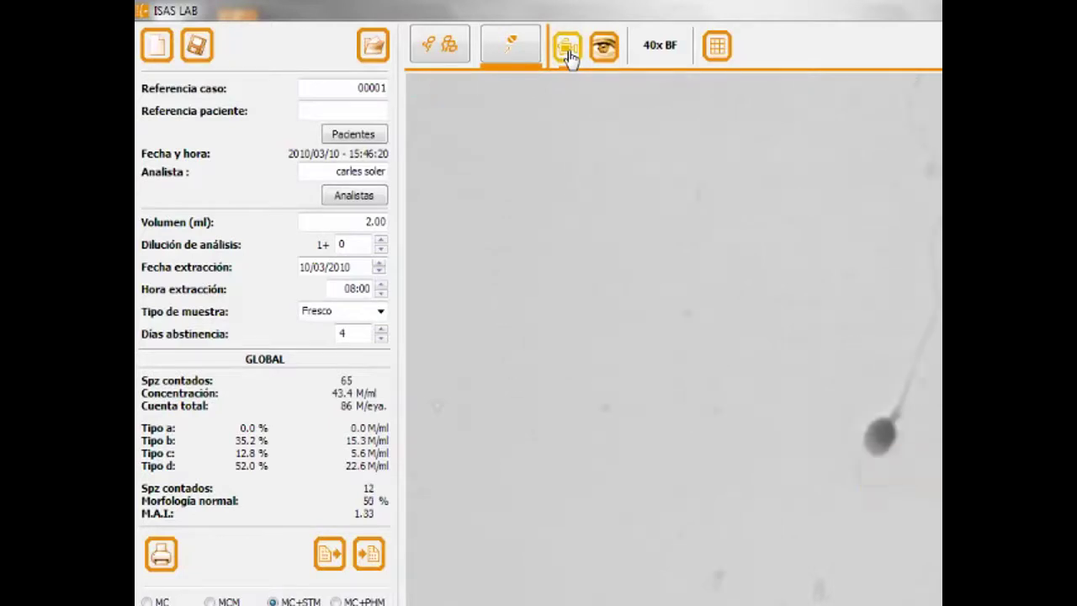
{"action": "left_click", "coordinate": [570, 55]}
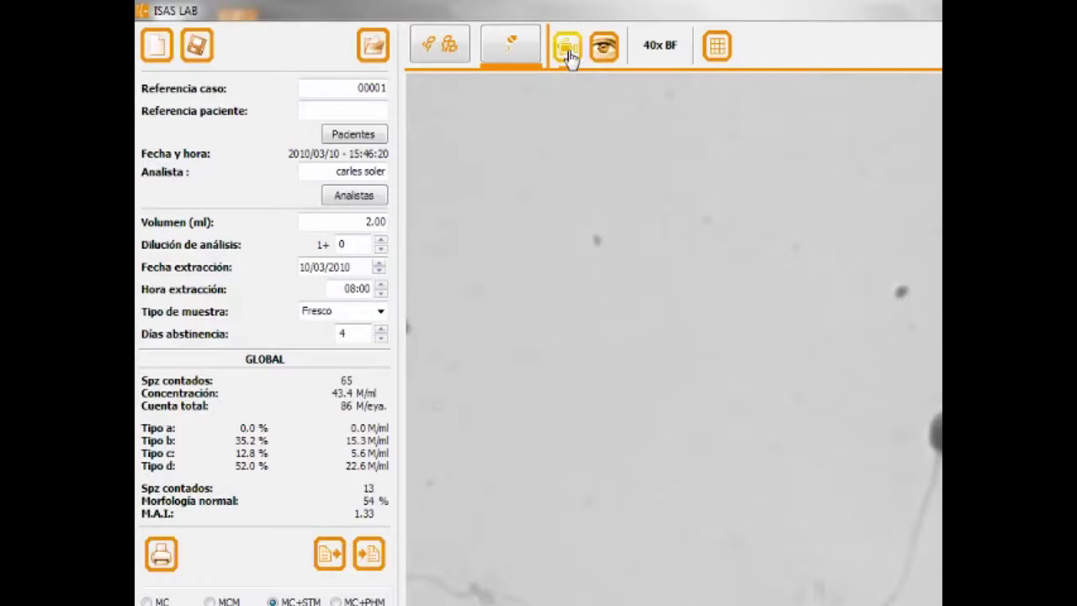
{"action": "left_click", "coordinate": [570, 55]}
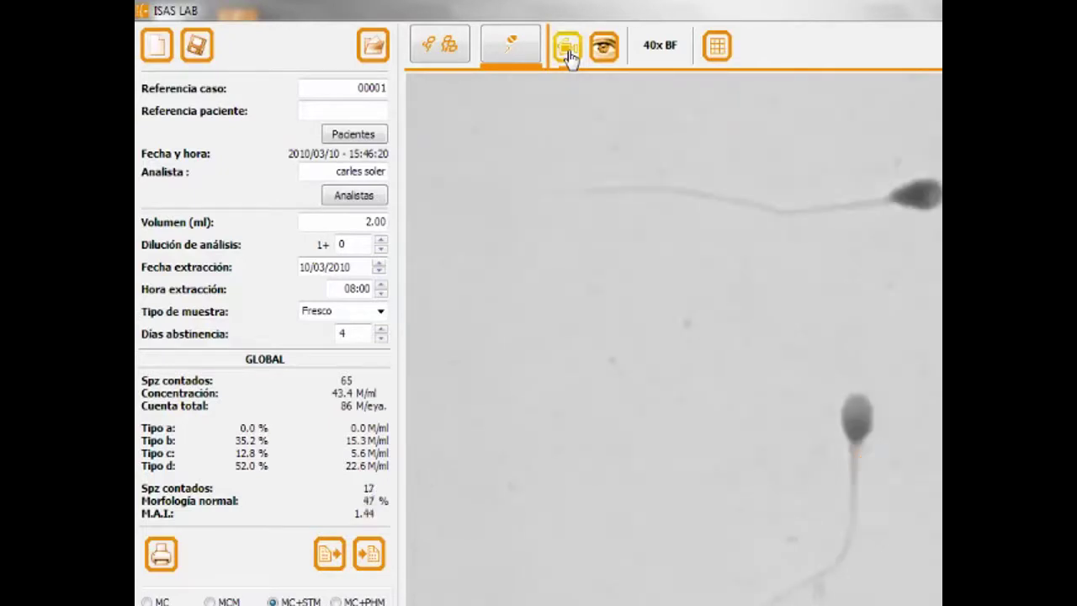
{"action": "left_click", "coordinate": [570, 56]}
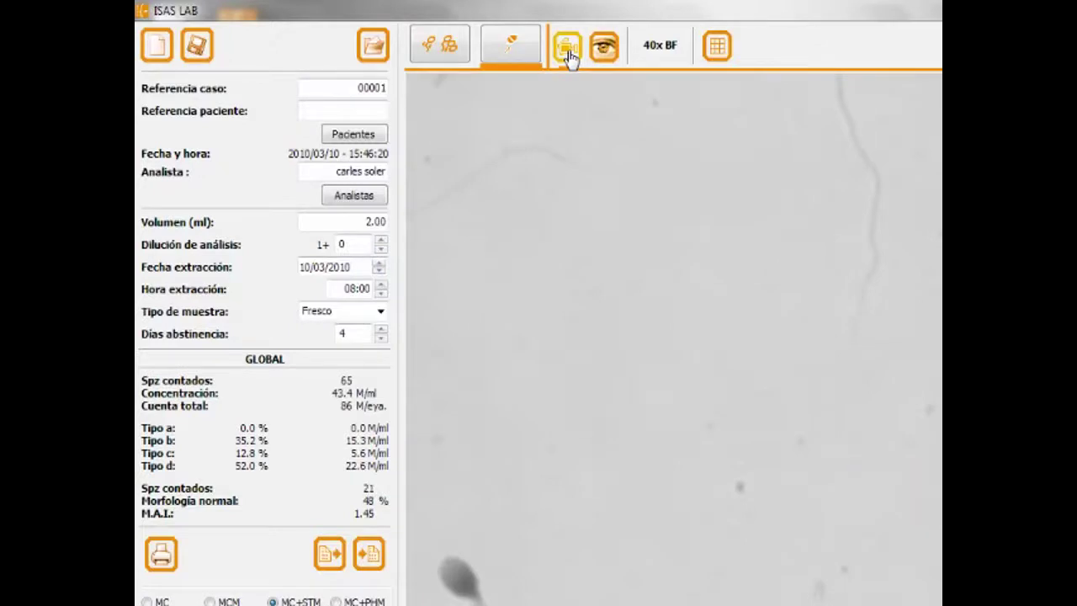
{"action": "left_click", "coordinate": [570, 56]}
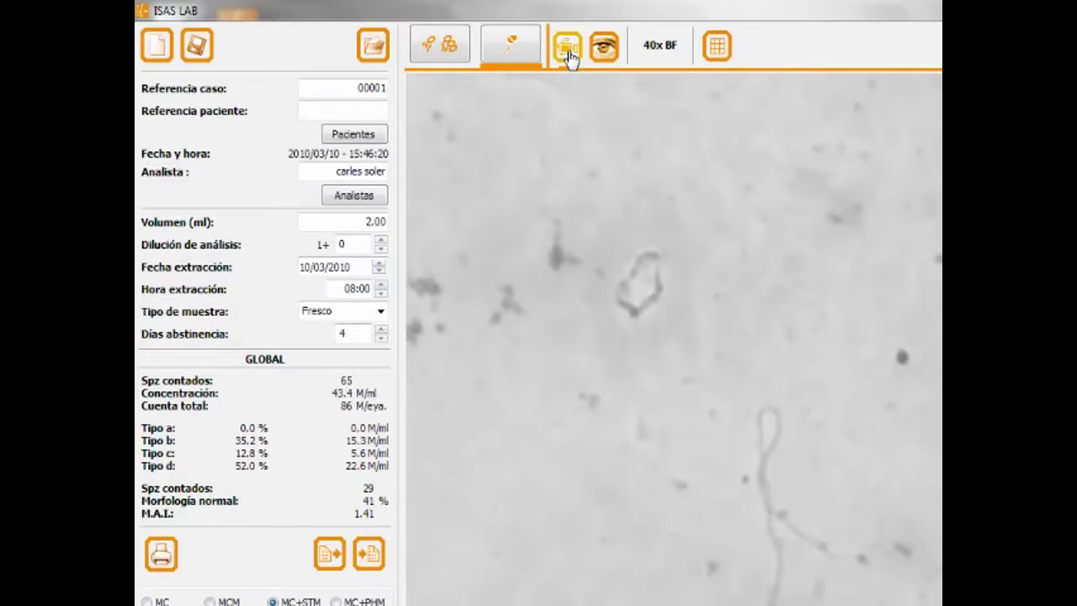
{"action": "left_click", "coordinate": [569, 55]}
{"action": "left_click", "coordinate": [570, 56]}
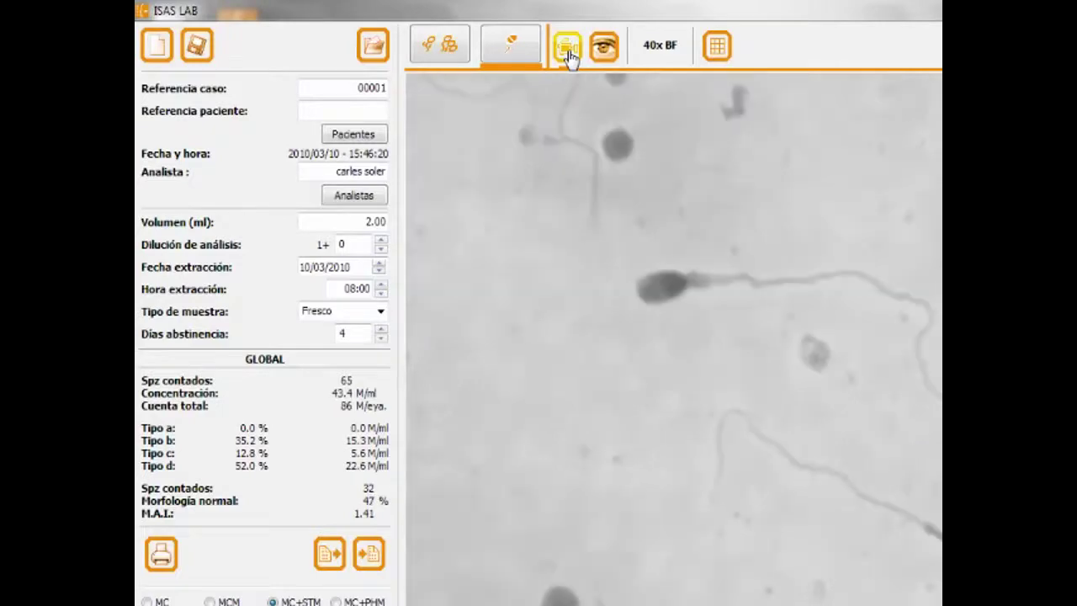
{"action": "left_click", "coordinate": [570, 55]}
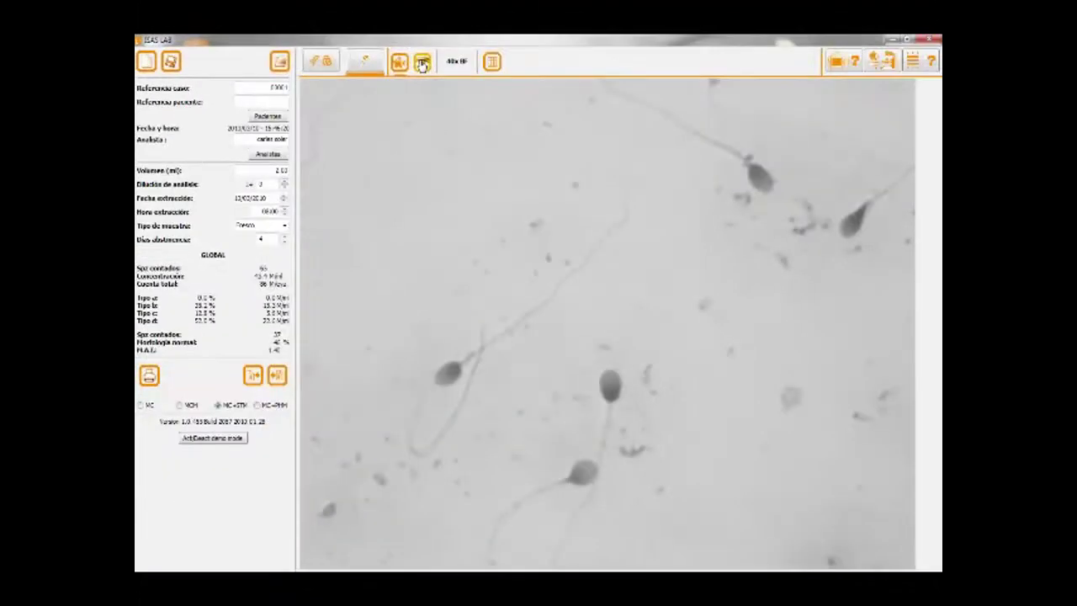
{"action": "left_click", "coordinate": [422, 64]}
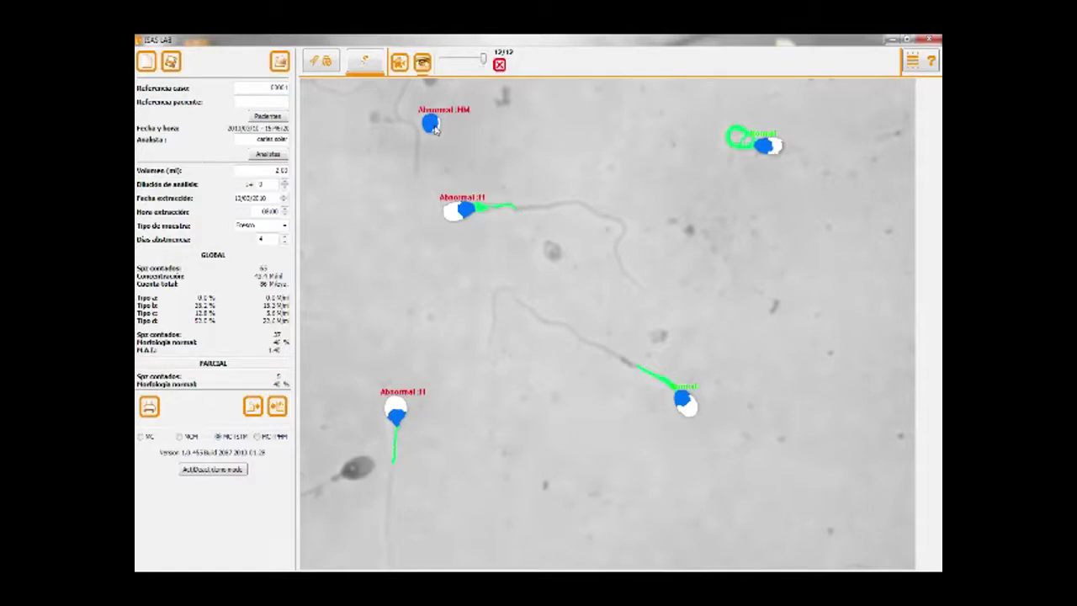
- Delete the false Abnormal :HM cell and swap two sperm between Abnormal and Normal, reaching 47% normal
{"action": "left_click", "coordinate": [431, 124]}
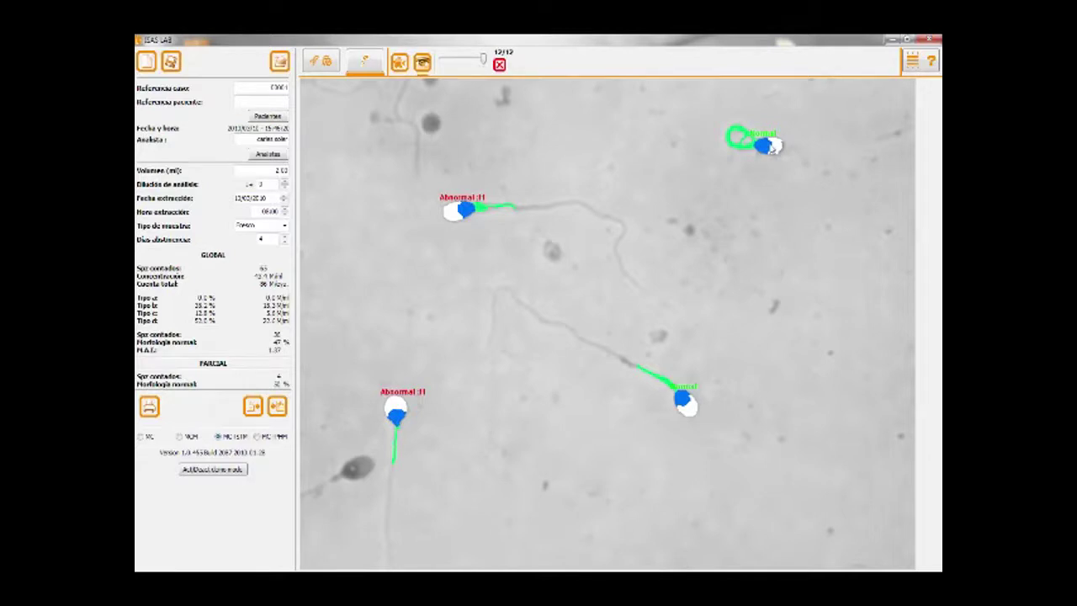
{"action": "left_click", "coordinate": [772, 146]}
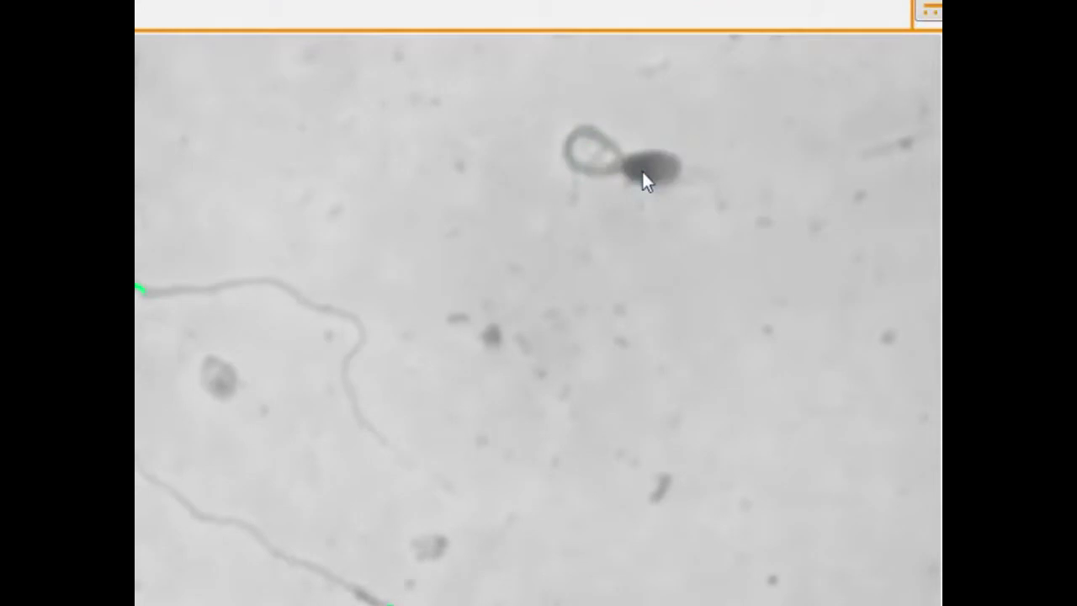
{"action": "left_click", "coordinate": [642, 172]}
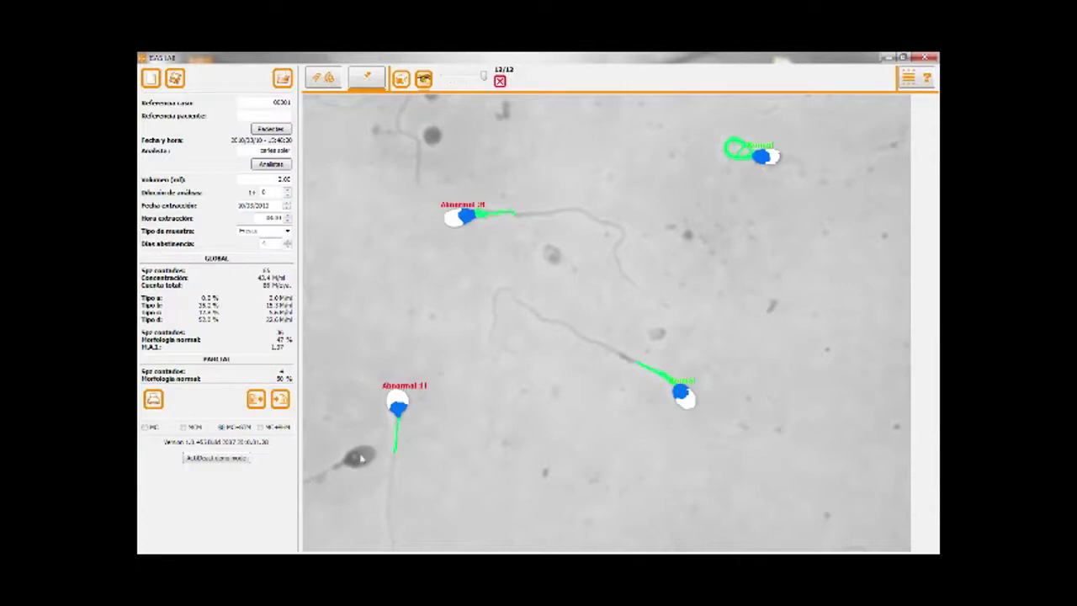
- Undo a stray lower-left mark, then in a later field clear the lower-left abnormal annotation
{"action": "left_click", "coordinate": [362, 458]}
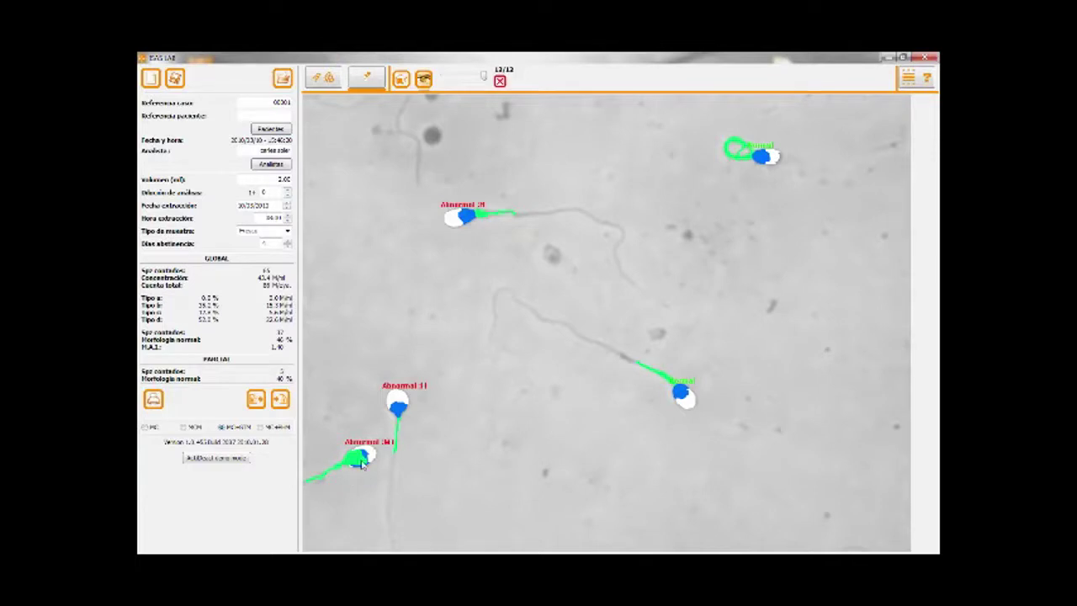
{"action": "right_click", "coordinate": [362, 462]}
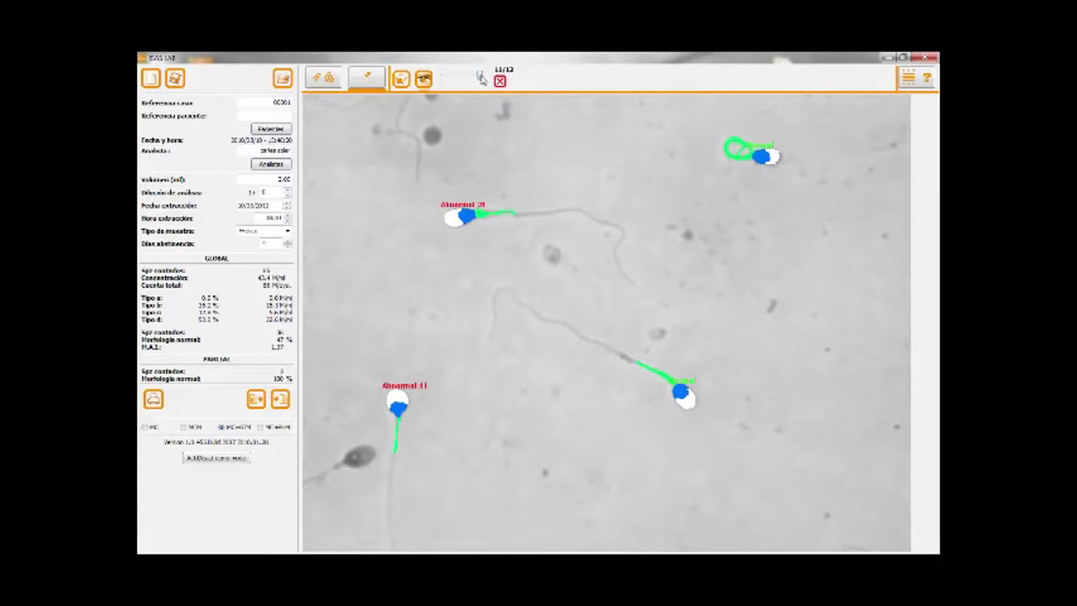
{"action": "left_click", "coordinate": [481, 78]}
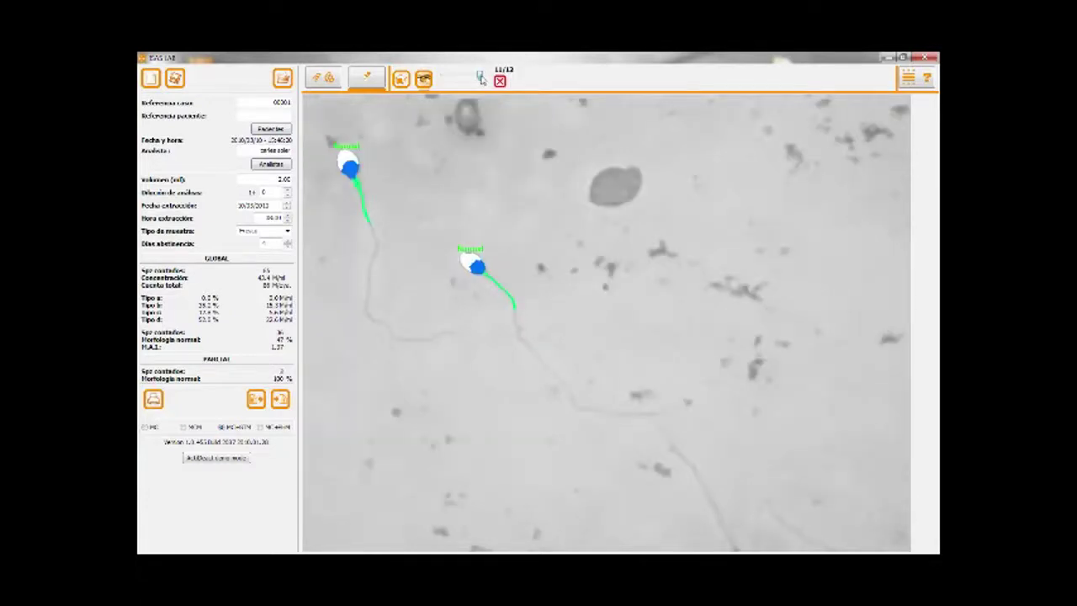
{"action": "left_click", "coordinate": [480, 78]}
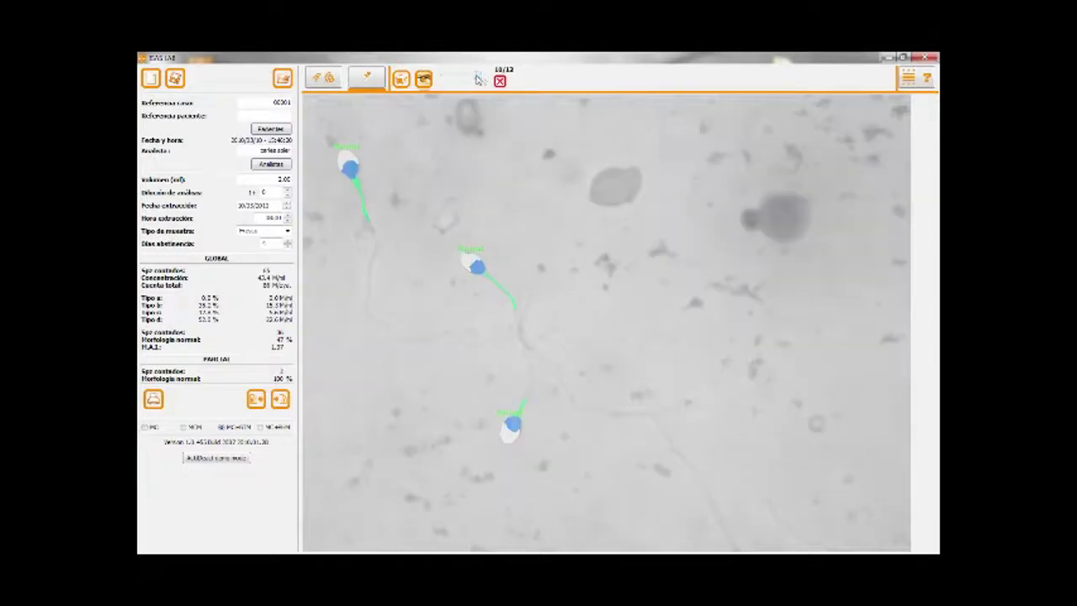
{"action": "left_click", "coordinate": [476, 79]}
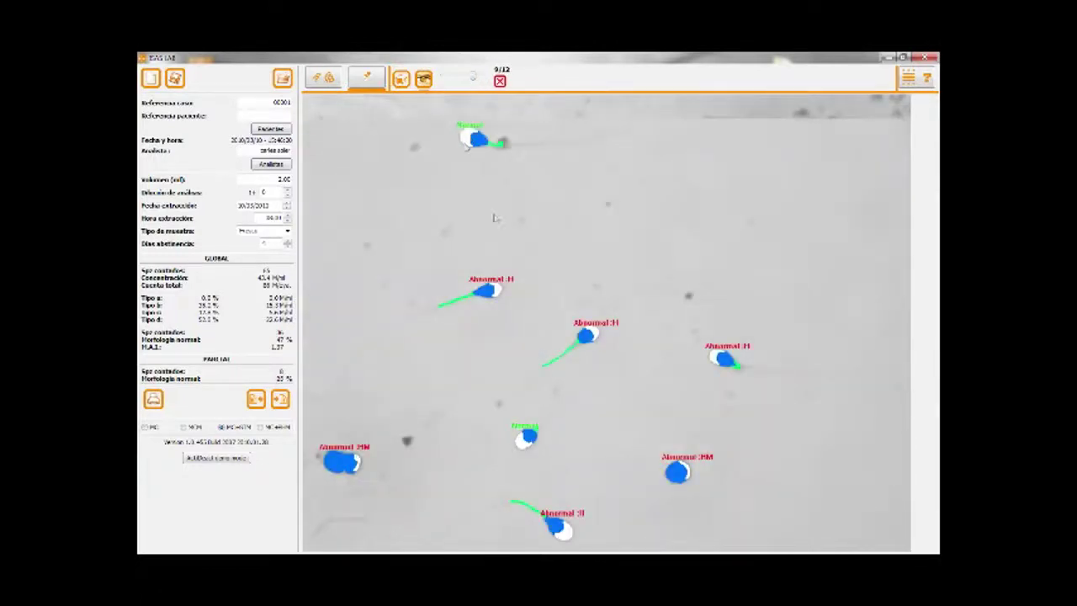
{"action": "left_click", "coordinate": [349, 468]}
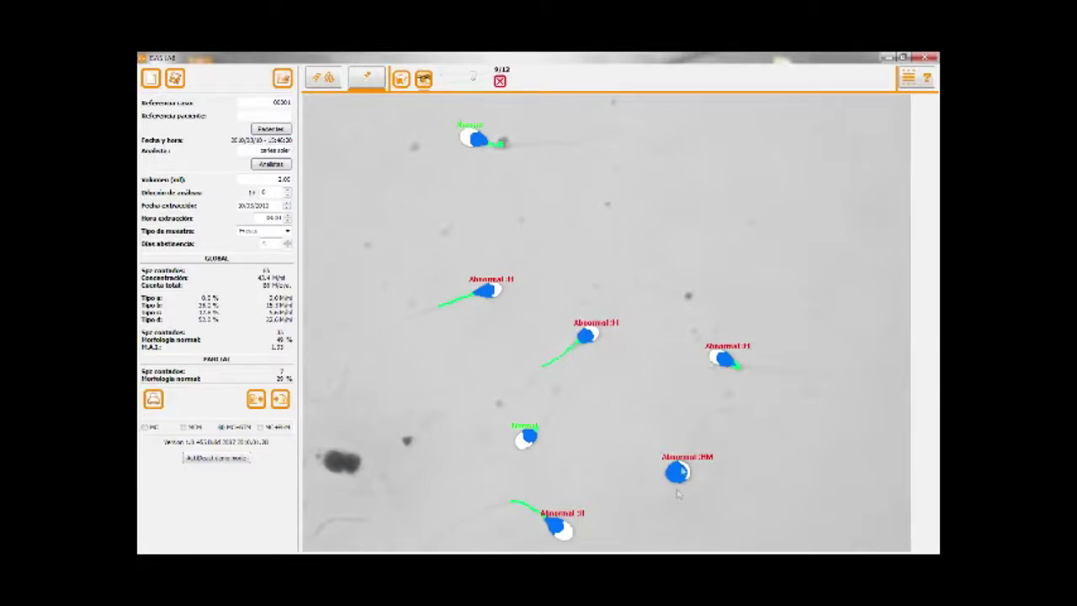
{"action": "left_click", "coordinate": [677, 474]}
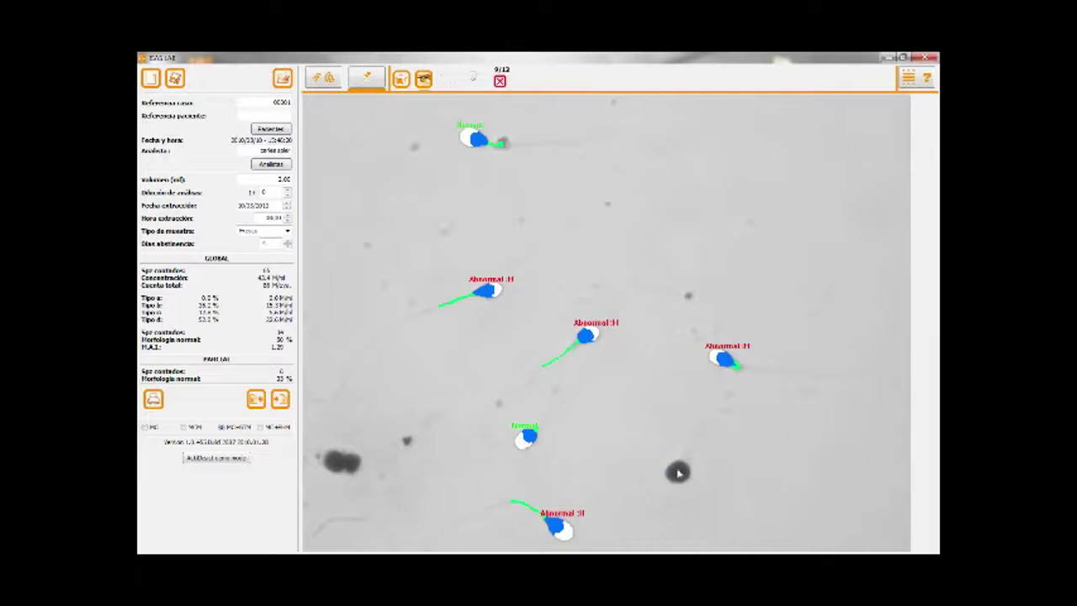
{"action": "left_click", "coordinate": [679, 474]}
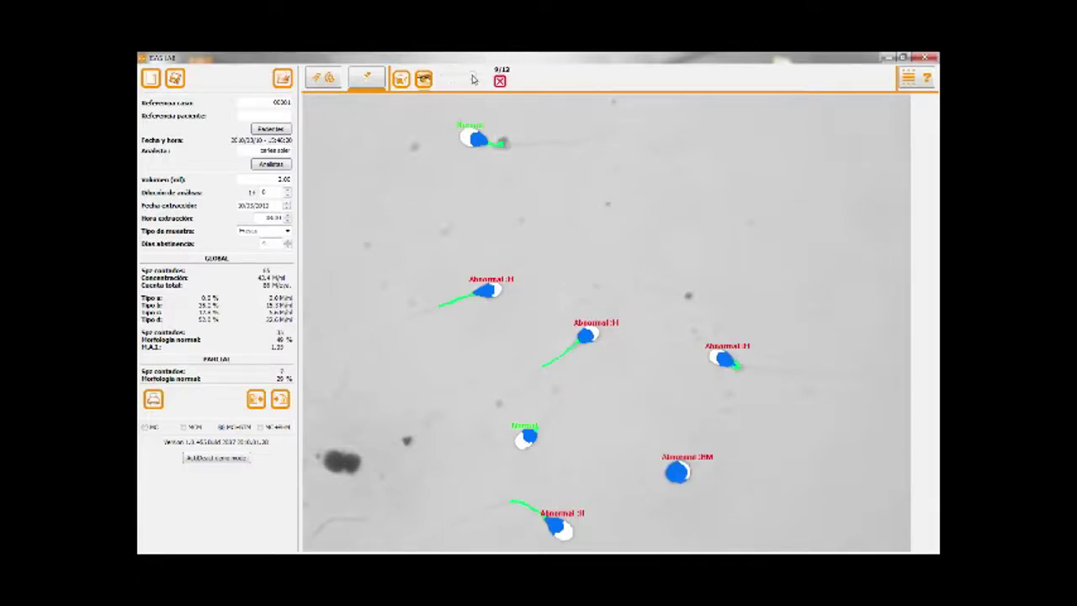
- In field 7 of 12, remove the lower-left and bottom Abnormal :HM annotations
{"action": "left_click", "coordinate": [472, 79]}
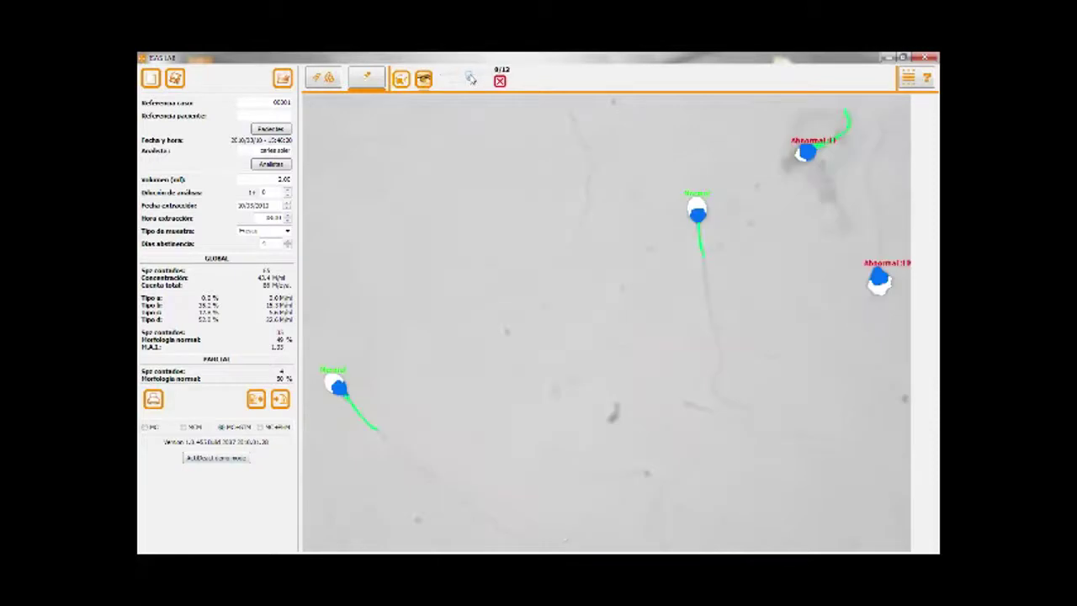
{"action": "left_click", "coordinate": [467, 79]}
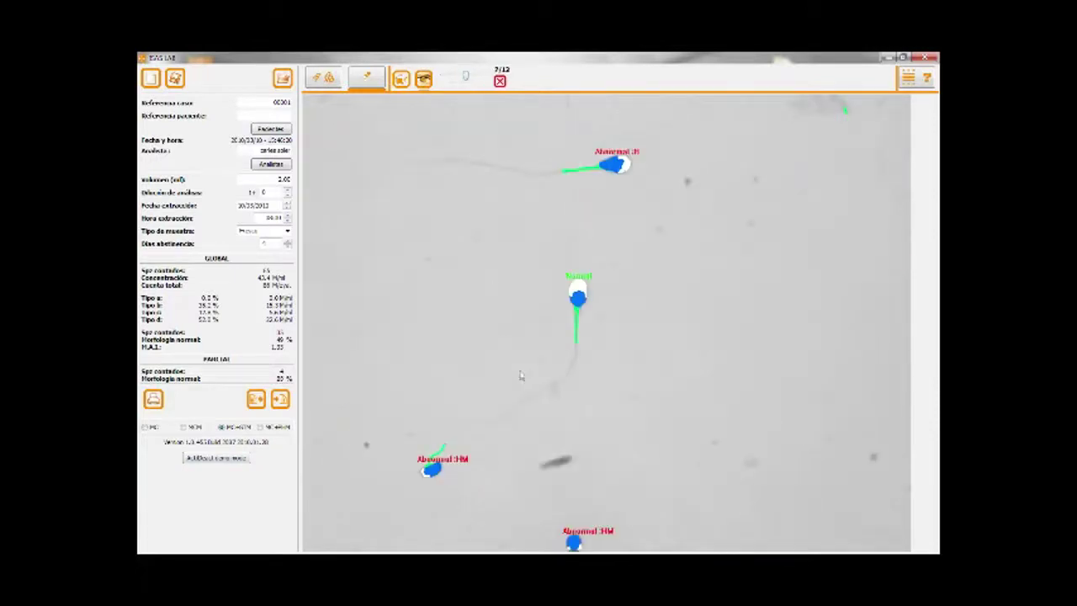
{"action": "left_click", "coordinate": [437, 470]}
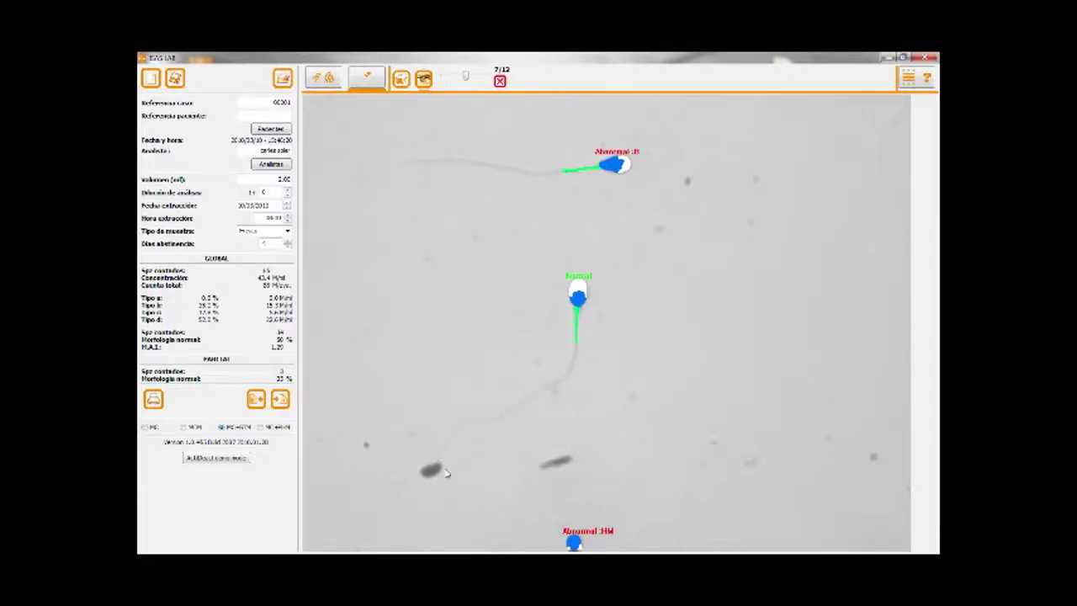
{"action": "left_click", "coordinate": [577, 539]}
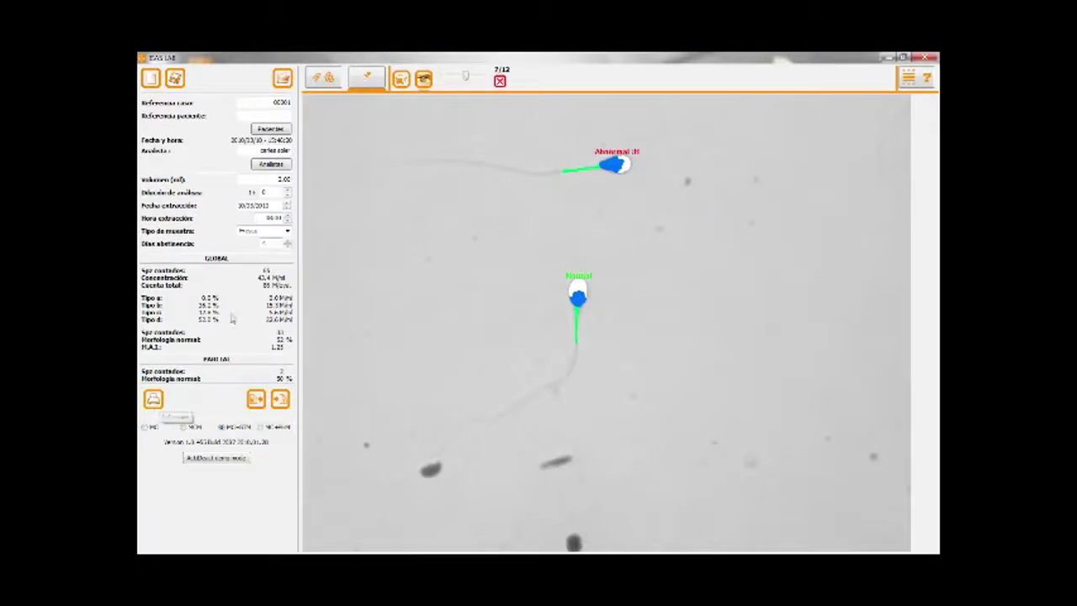
- Export the analysis report (33 sperm, 52% normal) into a Microsoft Works spreadsheet
{"action": "left_click", "coordinate": [153, 400]}
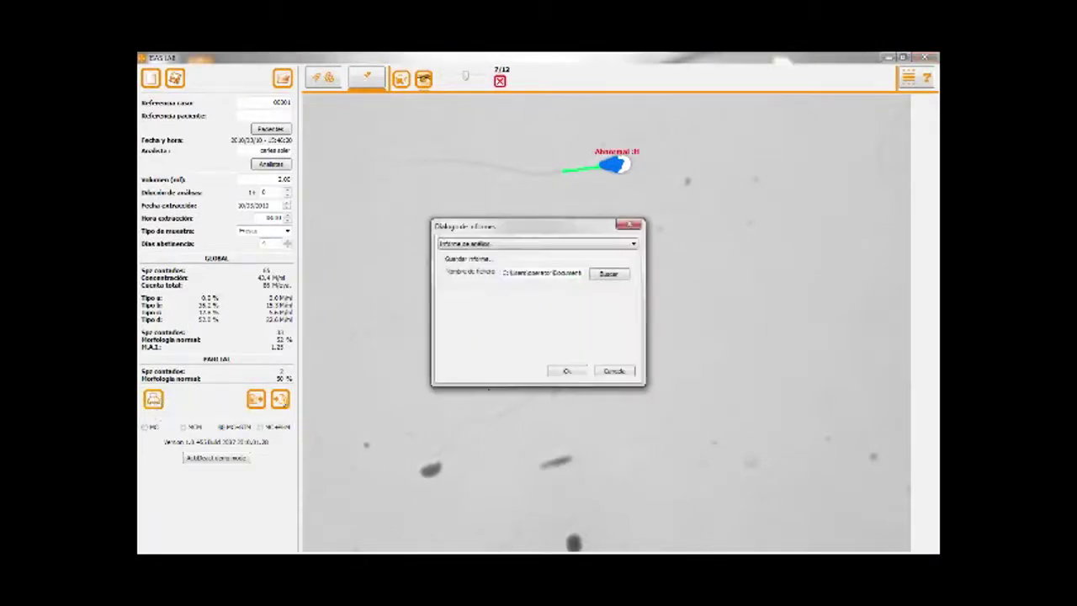
{"action": "left_click", "coordinate": [563, 369]}
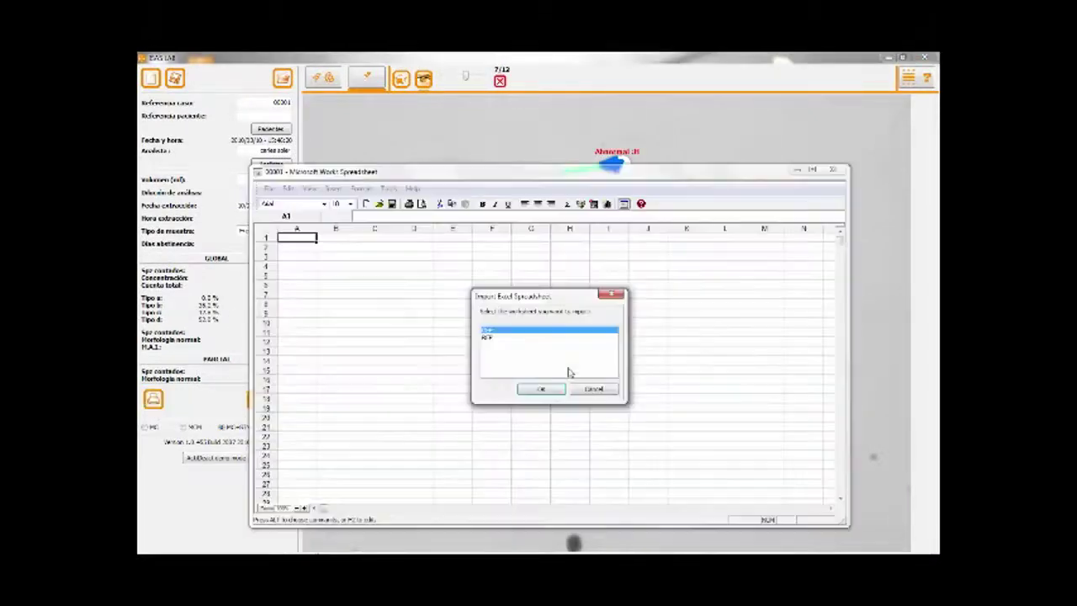
{"action": "double_click", "coordinate": [488, 334]}
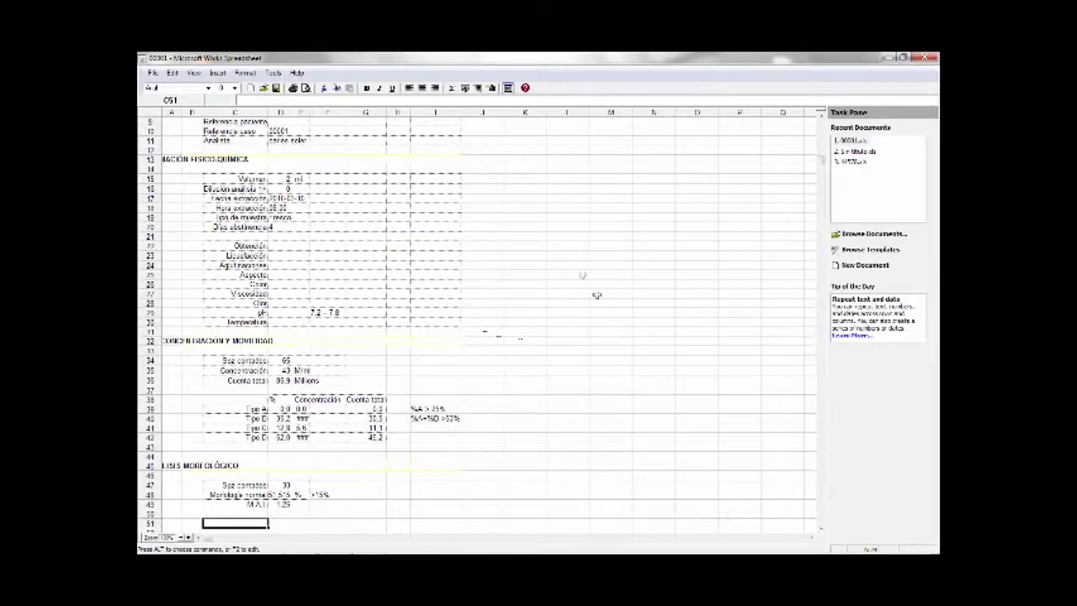